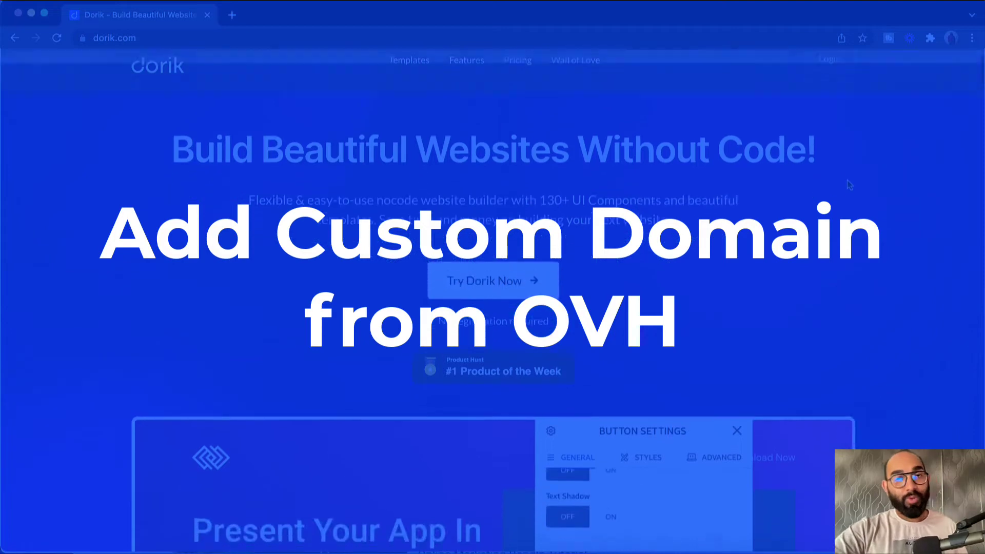
Scroll down the dorik.com homepage before going to the Static Sites dashboard.
{"action": "scroll", "coordinate": [849, 185], "scroll_direction": "down", "scroll_amount": 5}
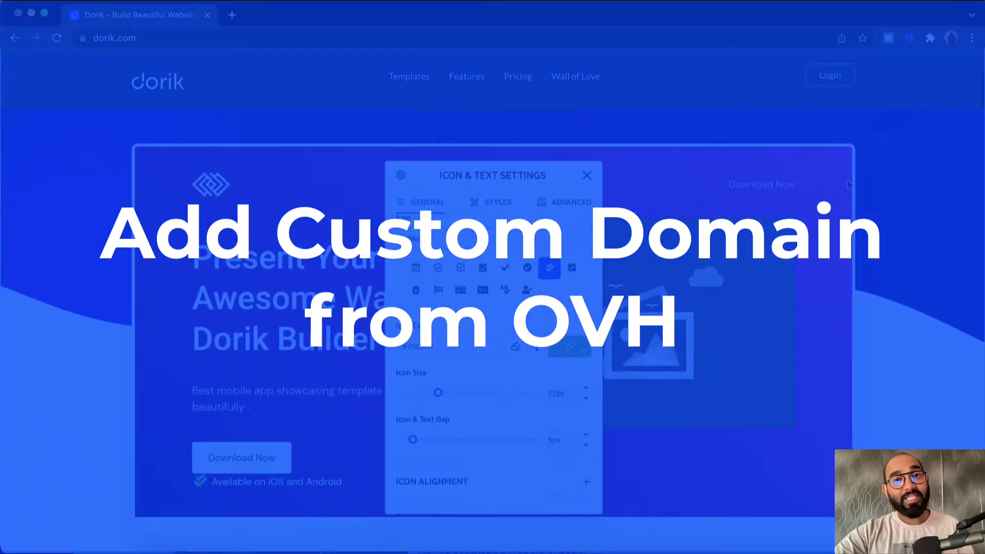
{"action": "scroll", "coordinate": [849, 185], "scroll_direction": "down", "scroll_amount": 3}
{"action": "scroll", "coordinate": [849, 173], "scroll_direction": "down", "scroll_amount": 6}
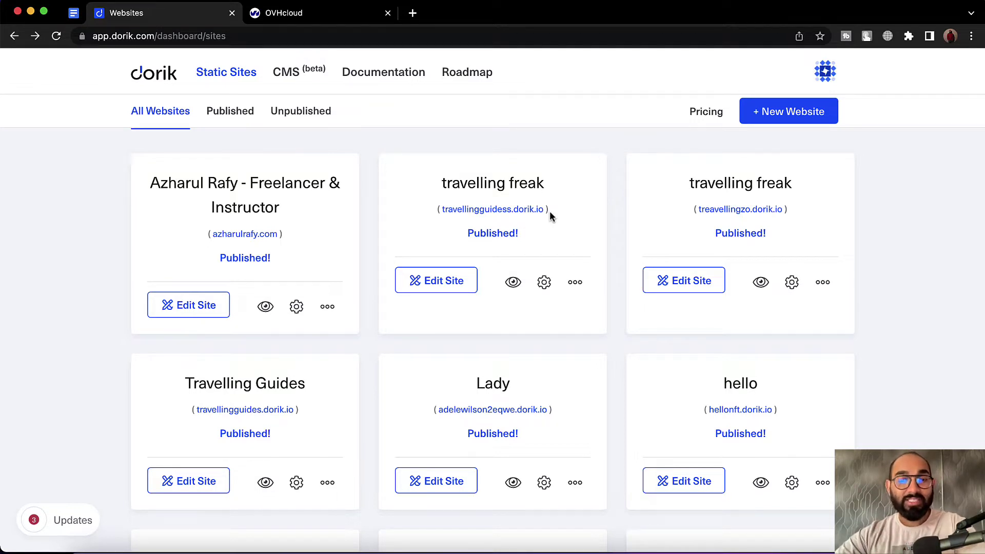
Switch travelling freak to a custom domain without www and note the A record: @ to 174.138.116.26.
{"action": "left_click", "coordinate": [545, 285]}
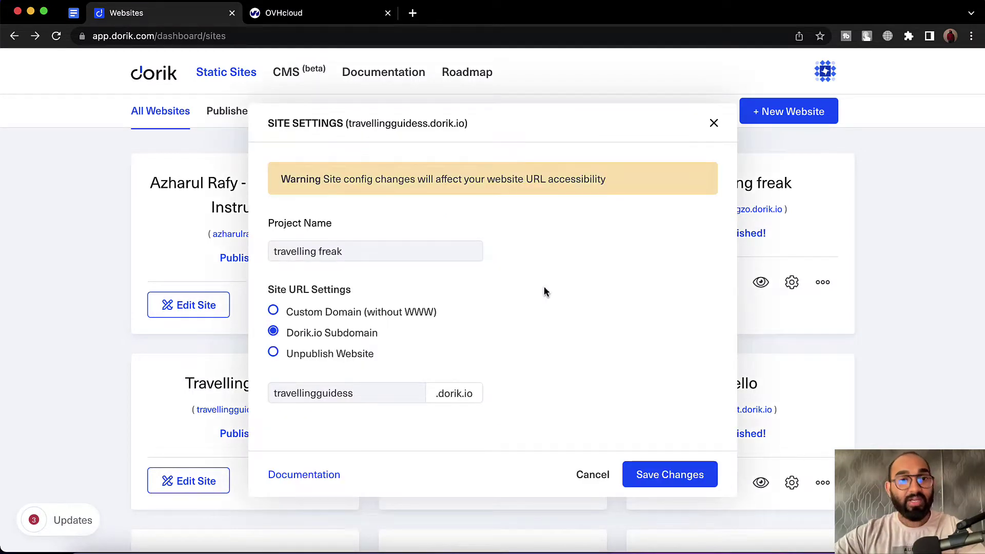
{"action": "left_click", "coordinate": [327, 314]}
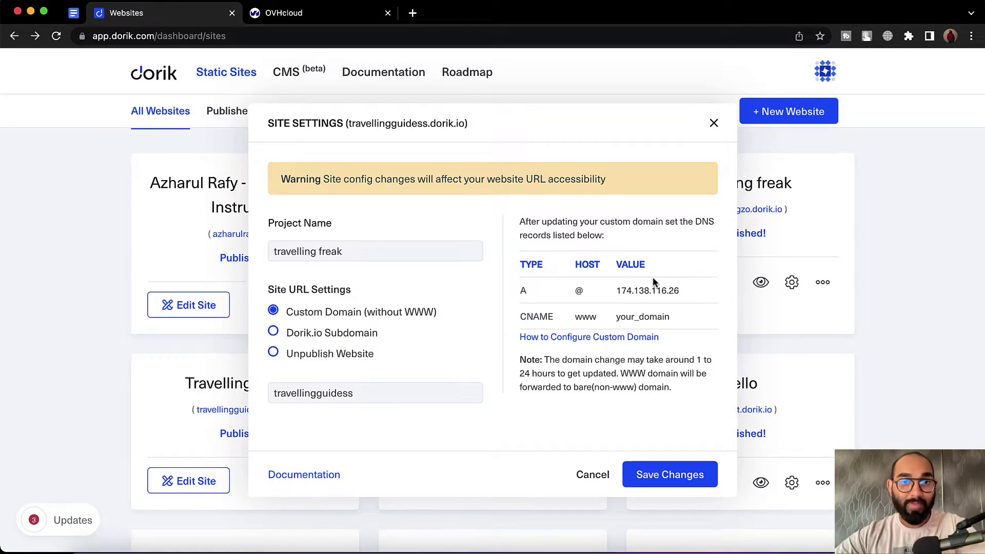
{"action": "double_click", "coordinate": [523, 290]}
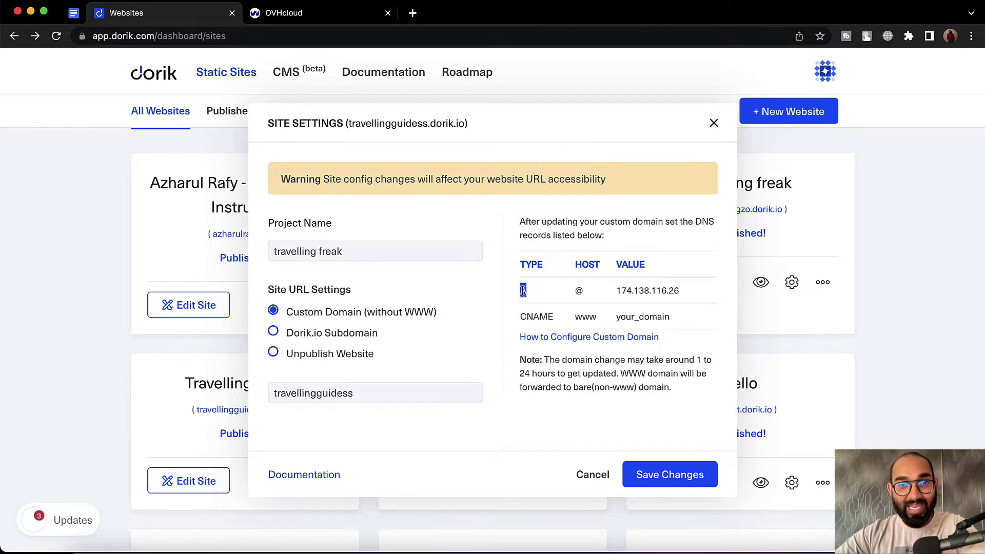
{"action": "double_click", "coordinate": [579, 291]}
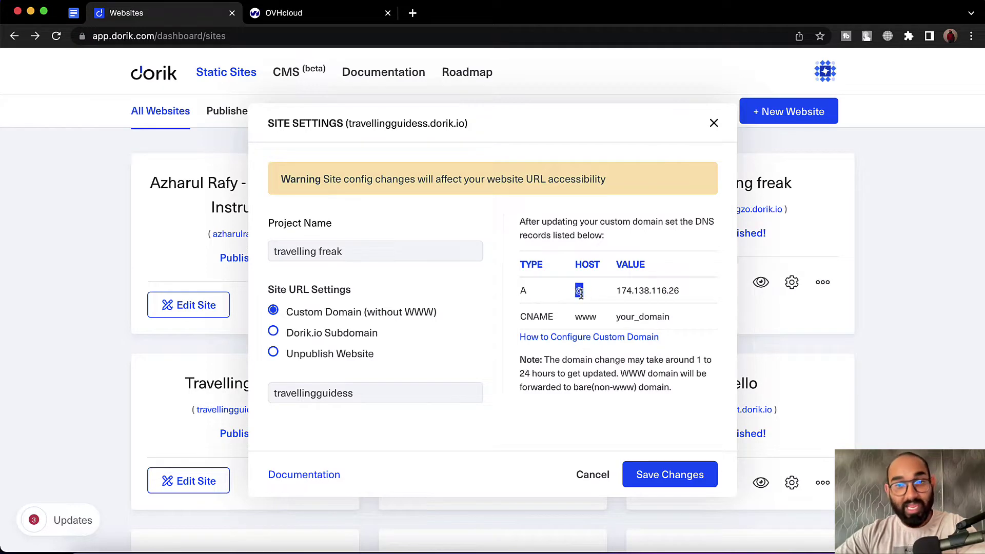
{"action": "double_click", "coordinate": [622, 291]}
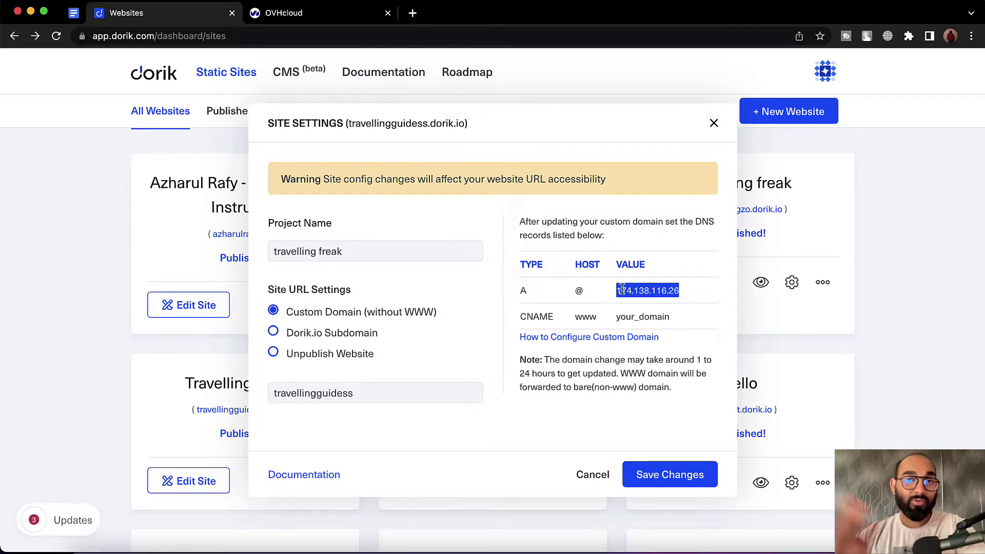
Note the CNAME record's your_domain value, then move over to OVHcloud.
{"action": "double_click", "coordinate": [535, 316]}
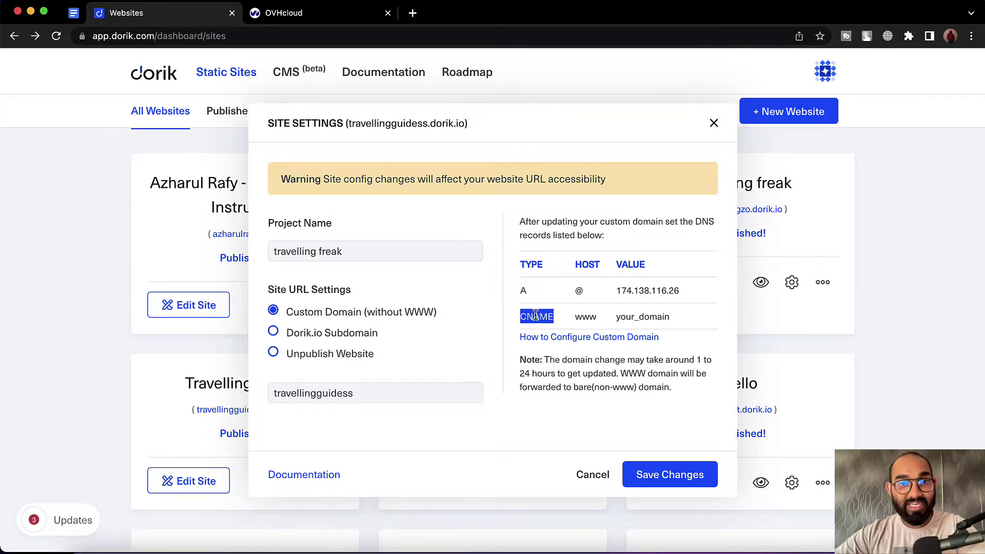
{"action": "left_click", "coordinate": [578, 319]}
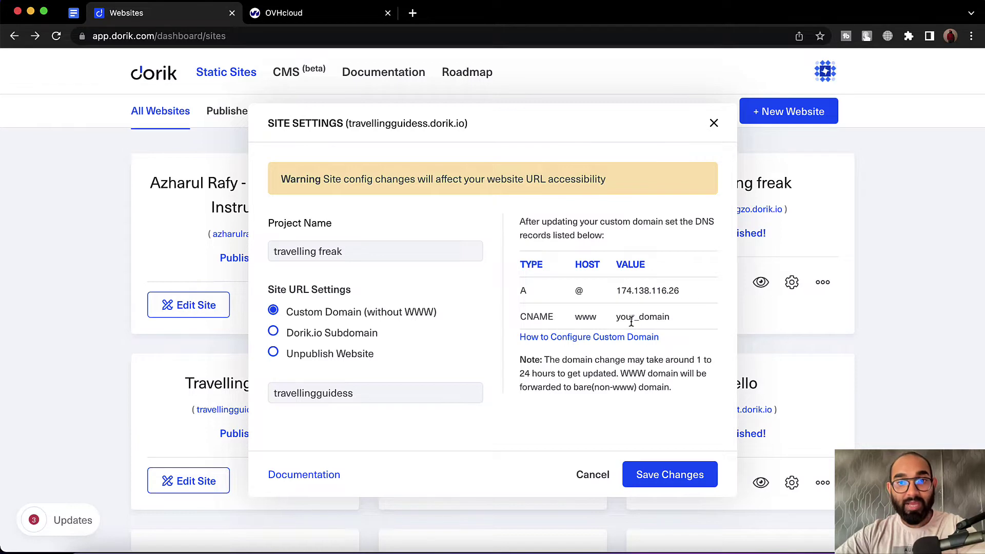
{"action": "left_click_drag", "start_coordinate": [616, 318], "coordinate": [670, 318]}
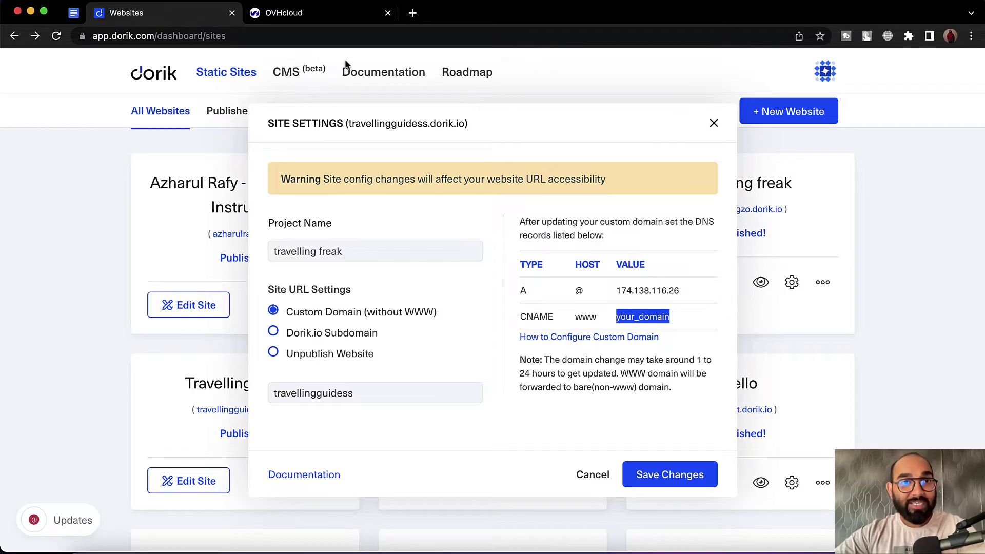
{"action": "left_click", "coordinate": [334, 20]}
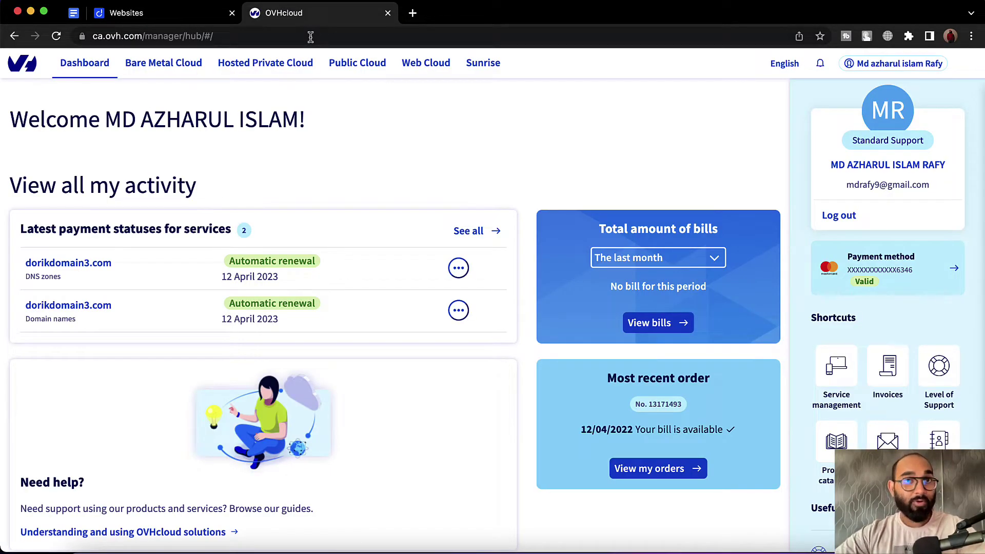
Open dorikdomain3.com's DNS zone and scroll down to its records table.
{"action": "left_click", "coordinate": [72, 312]}
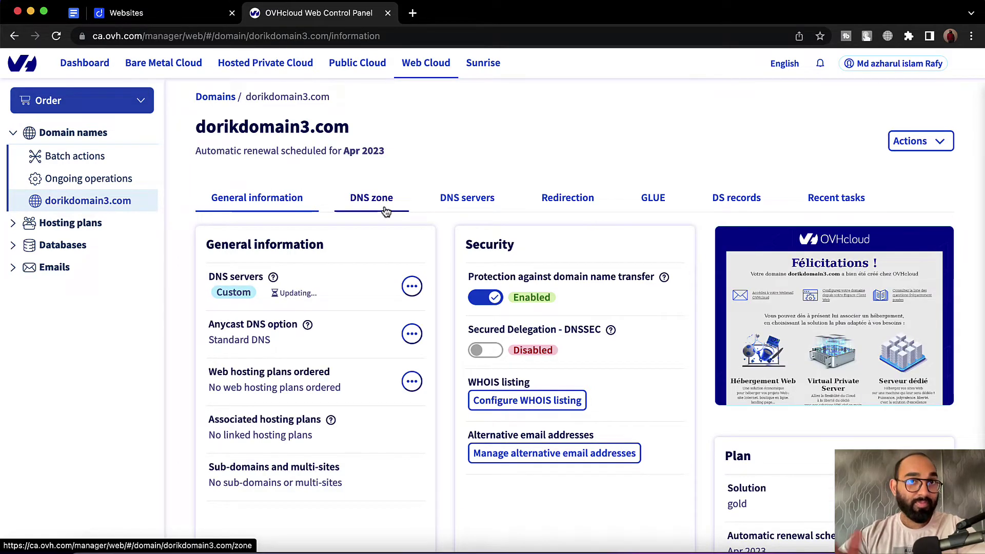
{"action": "left_click", "coordinate": [368, 207]}
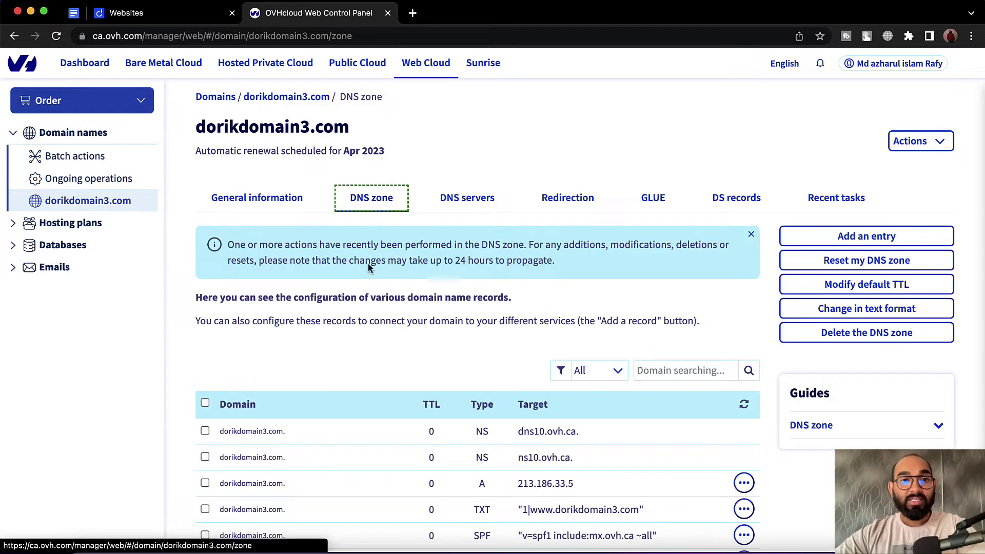
{"action": "scroll", "coordinate": [373, 317], "scroll_direction": "down", "scroll_amount": 3}
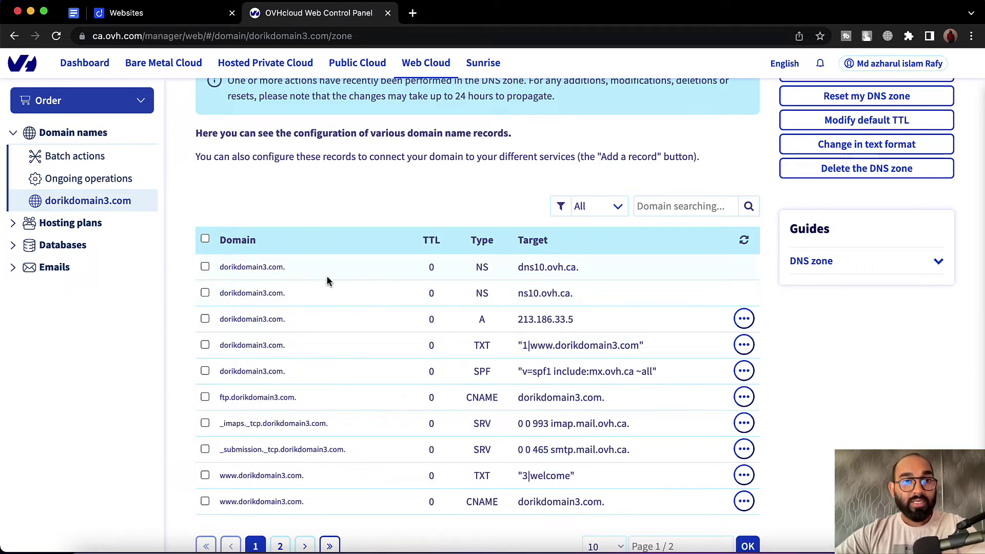
Delete the A record pointing to 213.186.33.5 and the ftp and www CNAME records.
{"action": "left_click", "coordinate": [205, 319]}
{"action": "scroll", "coordinate": [356, 378], "scroll_direction": "down", "scroll_amount": 2}
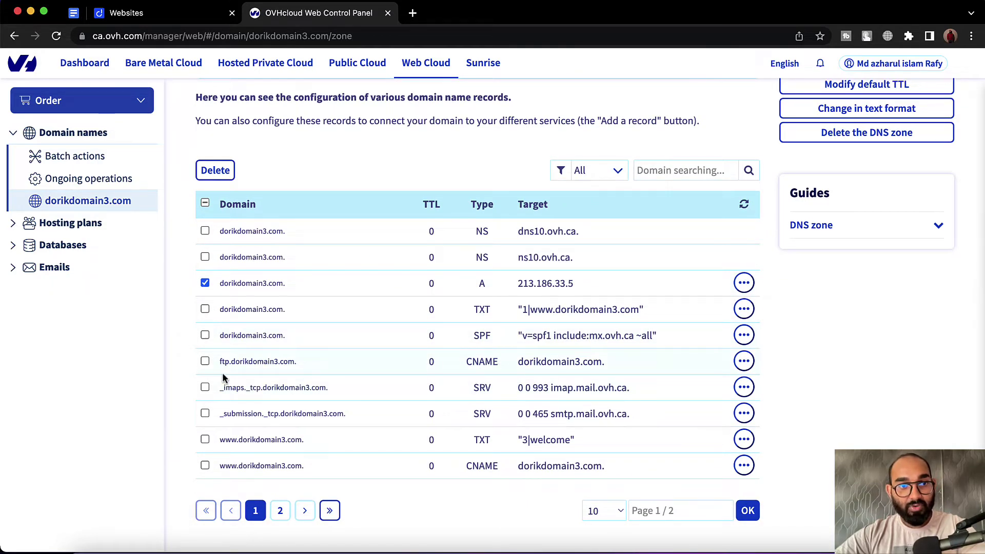
{"action": "left_click", "coordinate": [204, 362]}
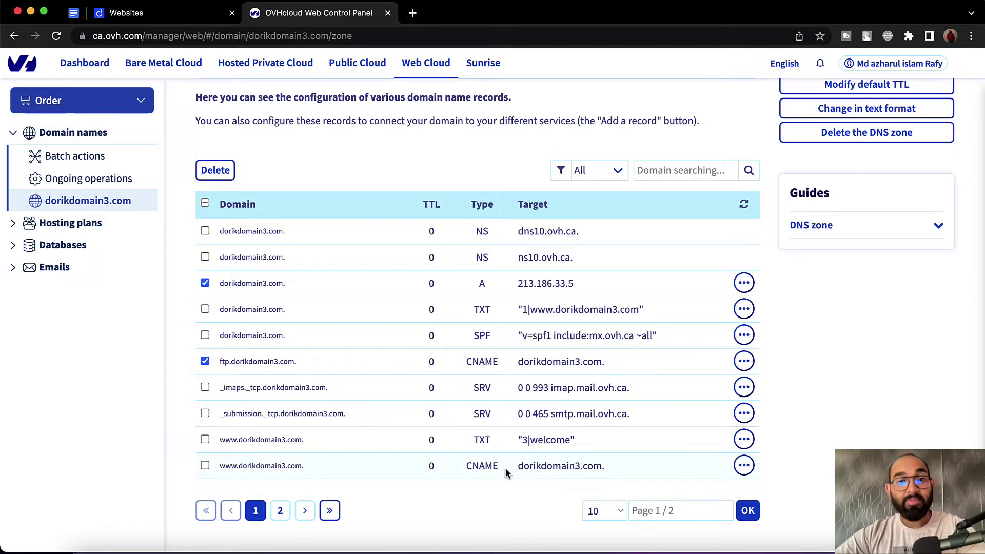
{"action": "left_click", "coordinate": [204, 466]}
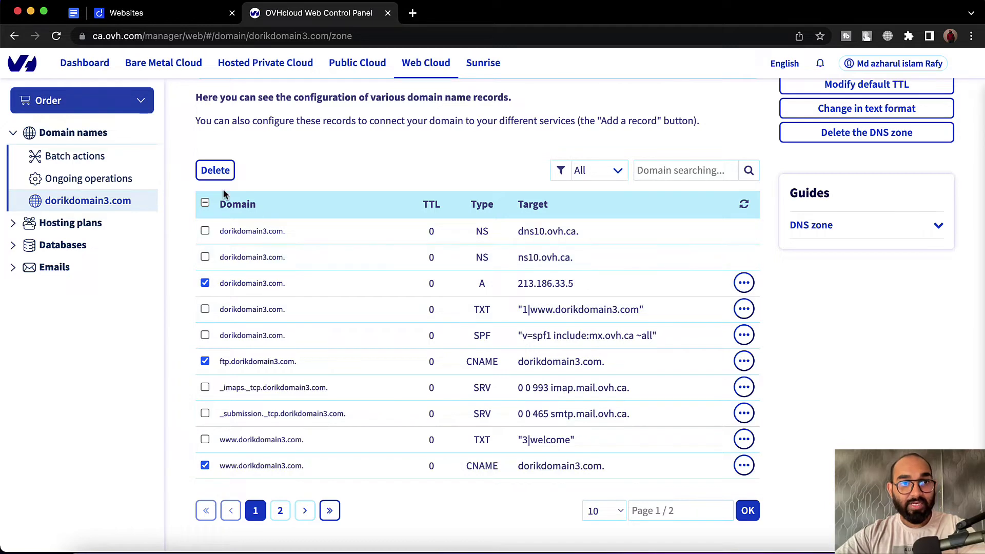
{"action": "left_click", "coordinate": [218, 175]}
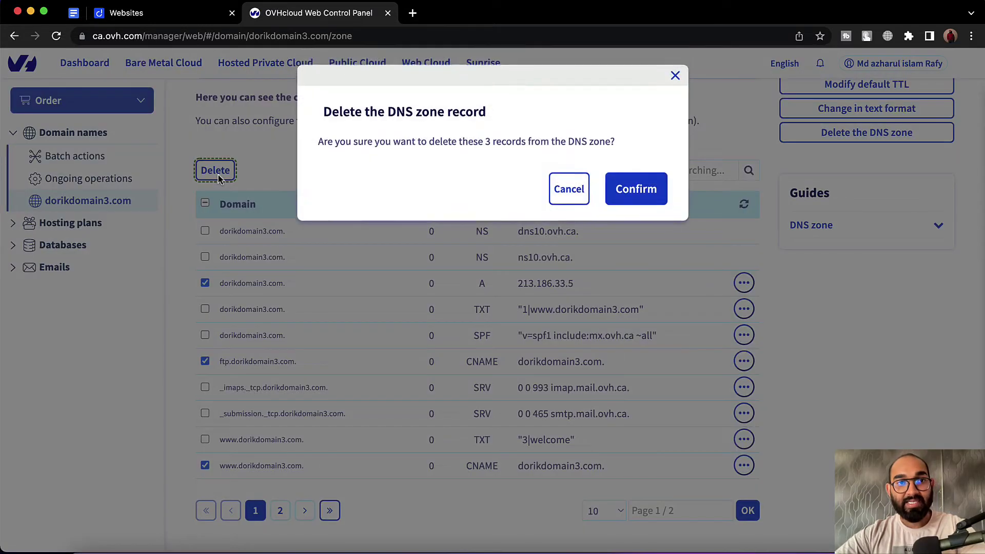
{"action": "left_click", "coordinate": [618, 190]}
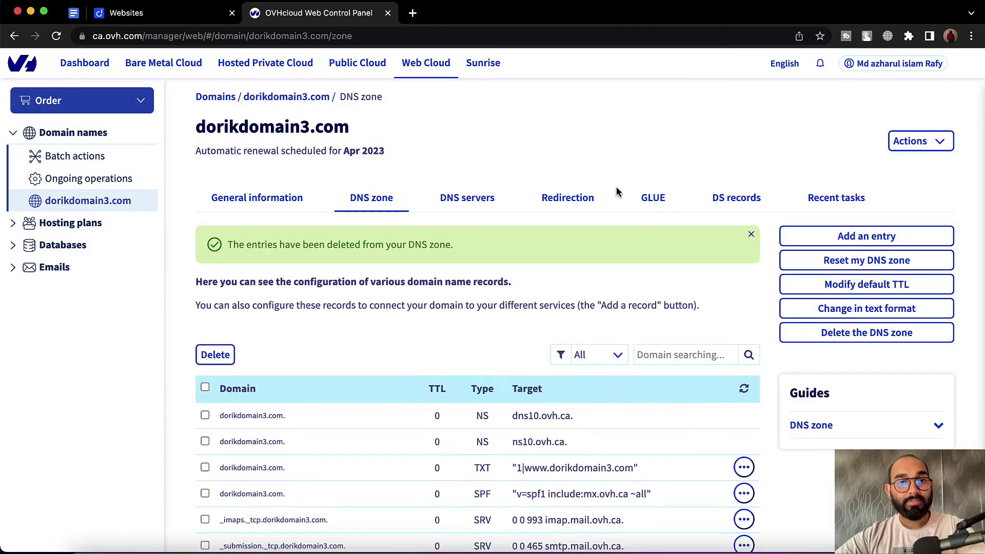
{"action": "scroll", "coordinate": [595, 327], "scroll_direction": "down", "scroll_amount": 5}
{"action": "scroll", "coordinate": [595, 327], "scroll_direction": "up", "scroll_amount": 3}
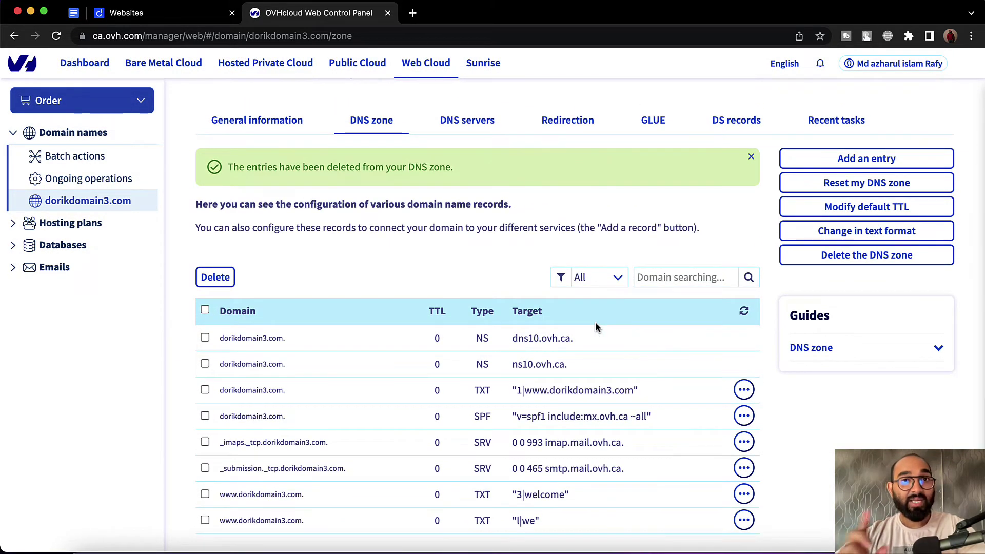
{"action": "scroll", "coordinate": [596, 324], "scroll_direction": "down", "scroll_amount": 1}
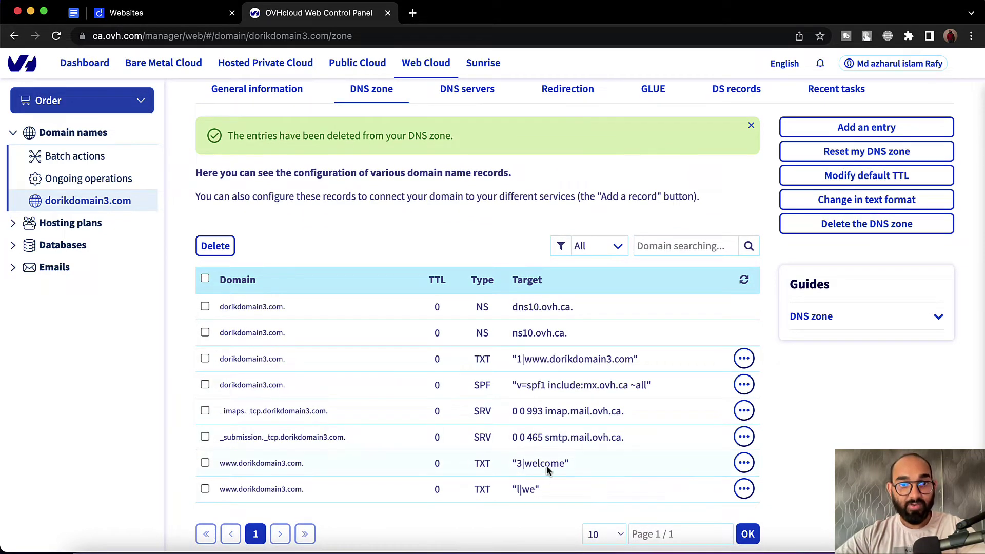
{"action": "scroll", "coordinate": [621, 325], "scroll_direction": "up", "scroll_amount": 3}
{"action": "scroll", "coordinate": [622, 330], "scroll_direction": "up", "scroll_amount": 1}
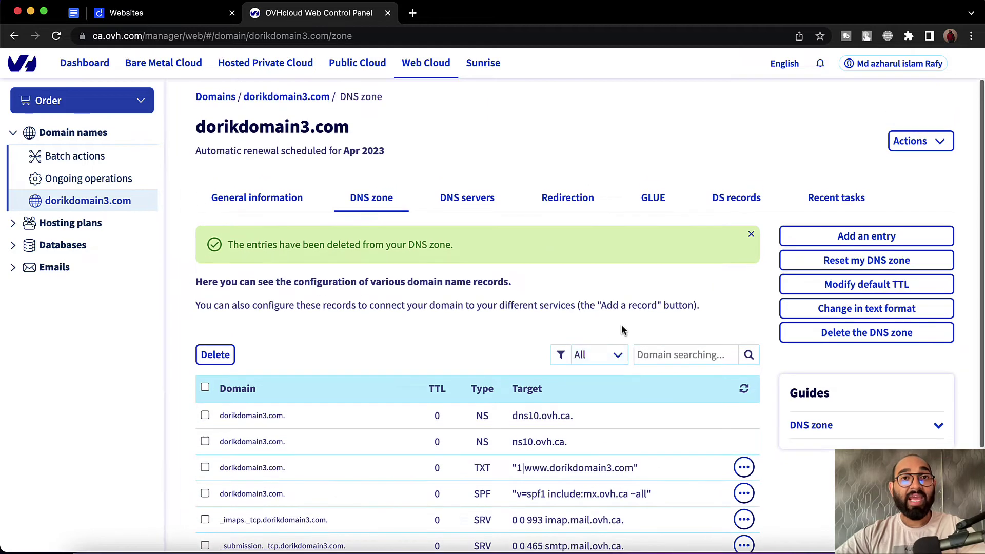
Start a new DNS entry and copy the IP 174.138.116.26 from Dorik's settings.
{"action": "left_click", "coordinate": [834, 242]}
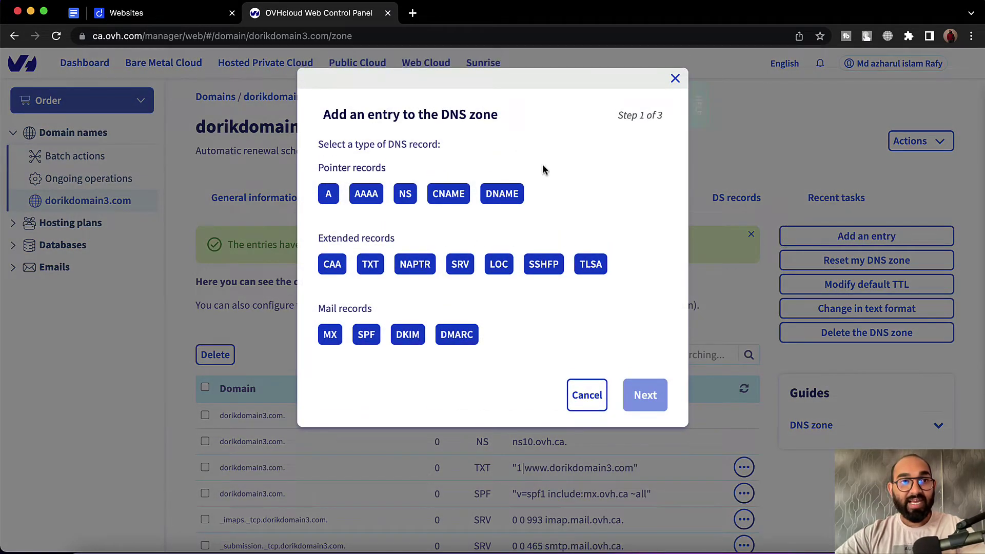
{"action": "left_click", "coordinate": [136, 14]}
{"action": "left_click", "coordinate": [520, 302]}
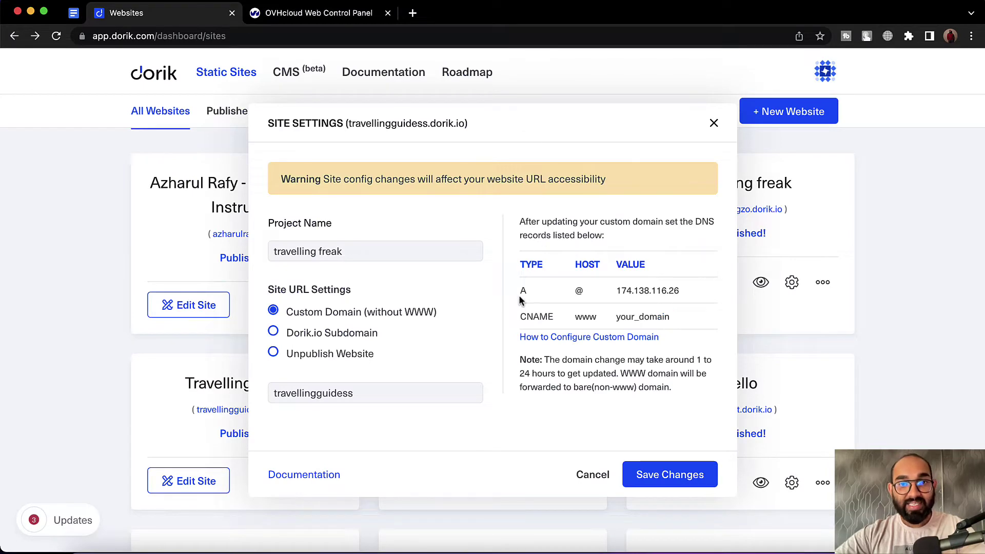
{"action": "double_click", "coordinate": [624, 291]}
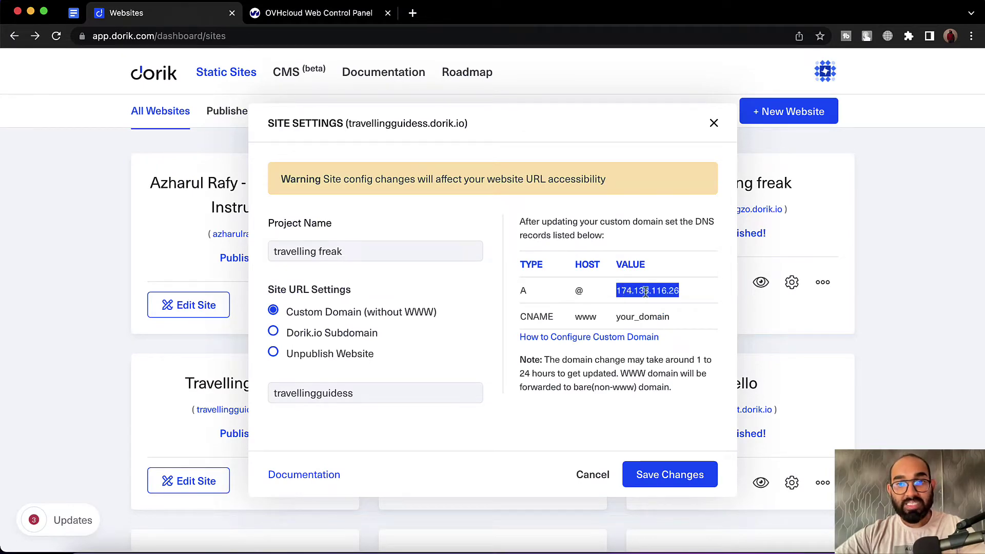
{"action": "right_click", "coordinate": [645, 291]}
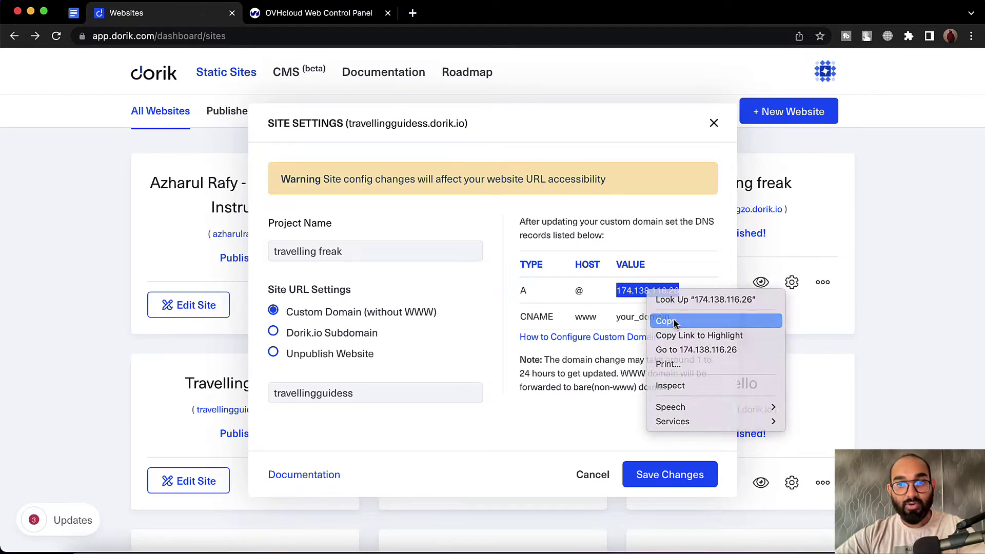
{"action": "left_click", "coordinate": [667, 319]}
Choose record type A and paste 174.138.116.26 into the Target field.
{"action": "left_click", "coordinate": [359, 20]}
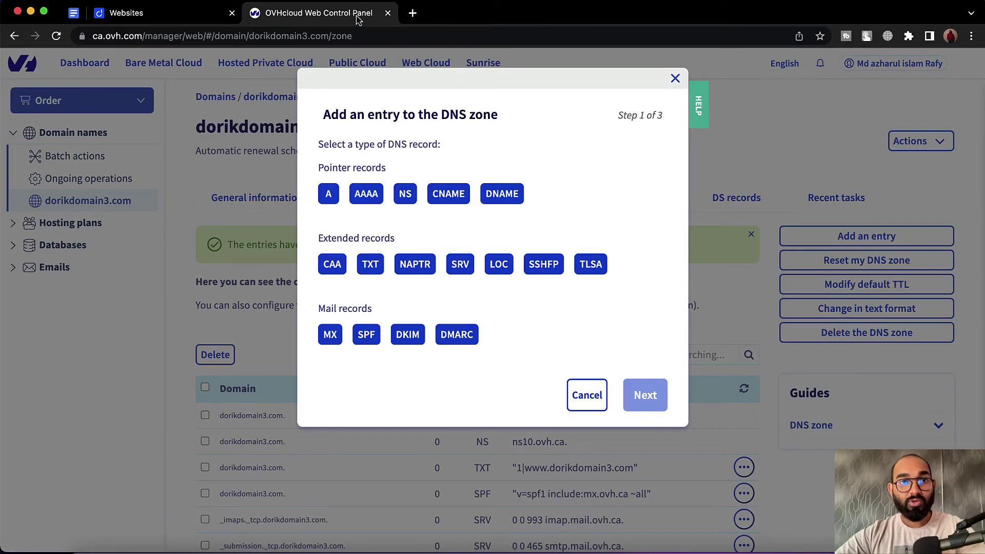
{"action": "left_click", "coordinate": [327, 196]}
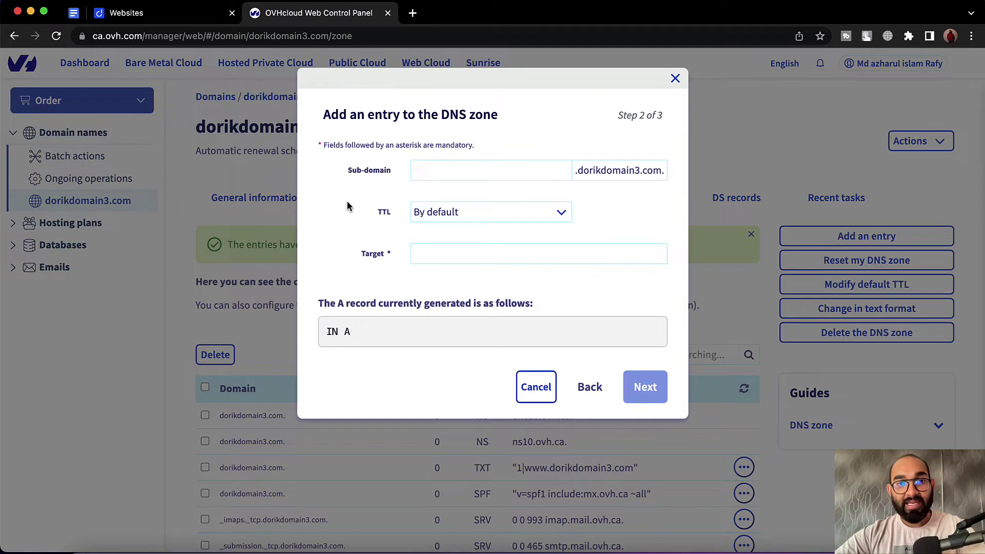
{"action": "left_click", "coordinate": [452, 252]}
{"action": "right_click", "coordinate": [452, 251]}
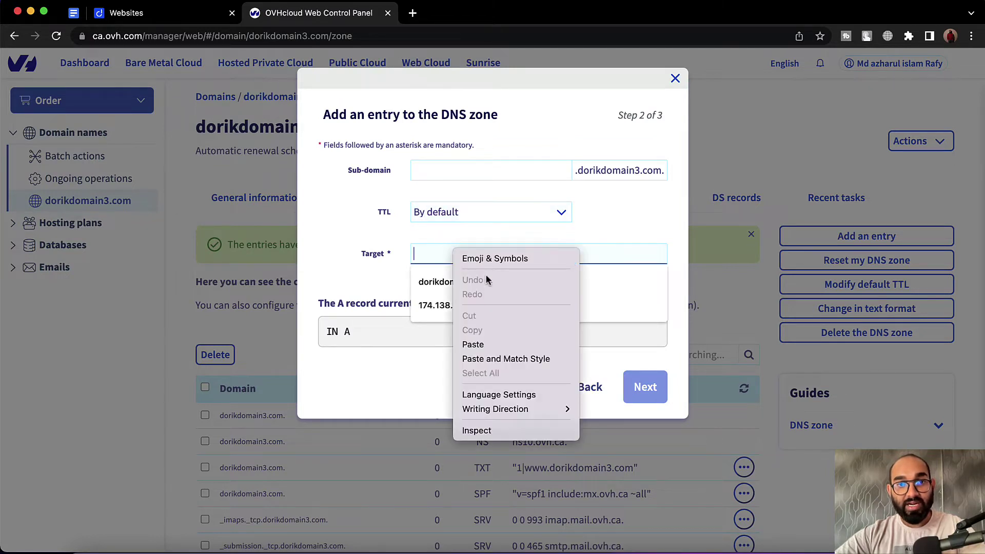
{"action": "left_click", "coordinate": [495, 341]}
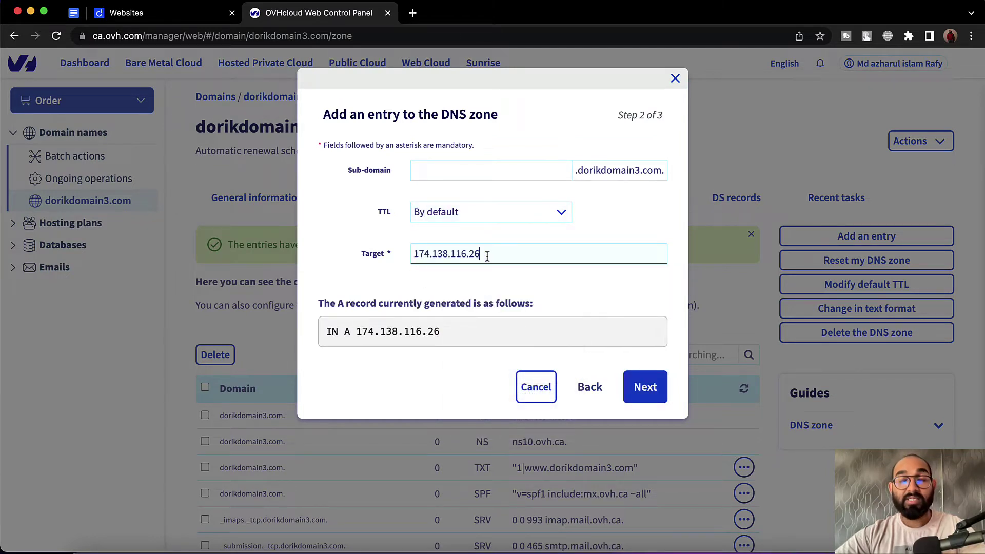
Check the IP against Dorik's settings, then confirm adding the A record.
{"action": "left_click", "coordinate": [167, 8]}
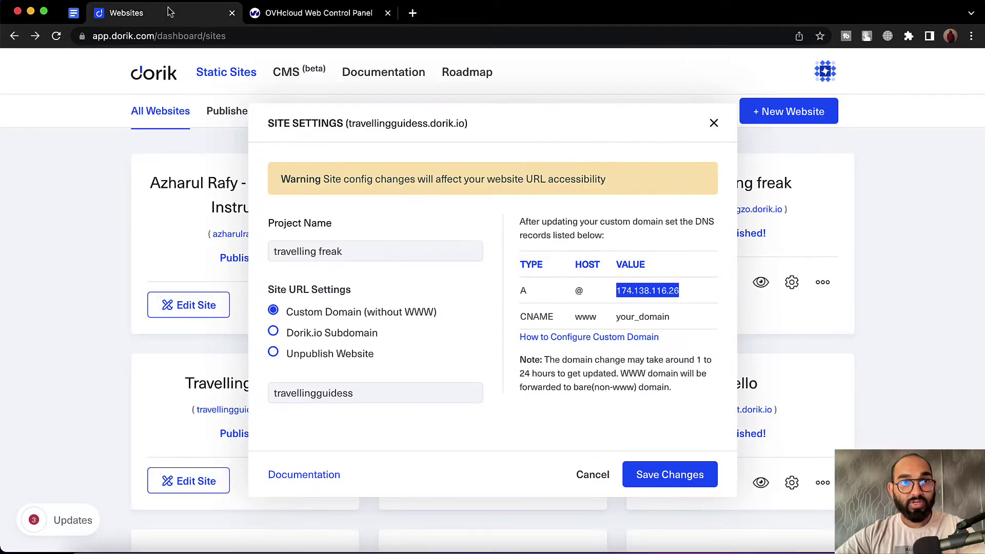
{"action": "left_click", "coordinate": [332, 15]}
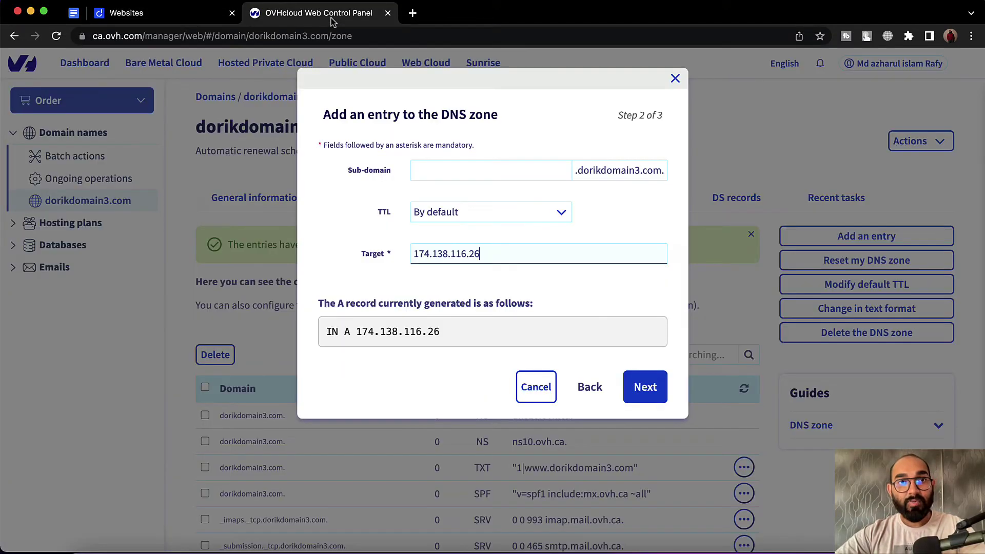
{"action": "left_click", "coordinate": [645, 387]}
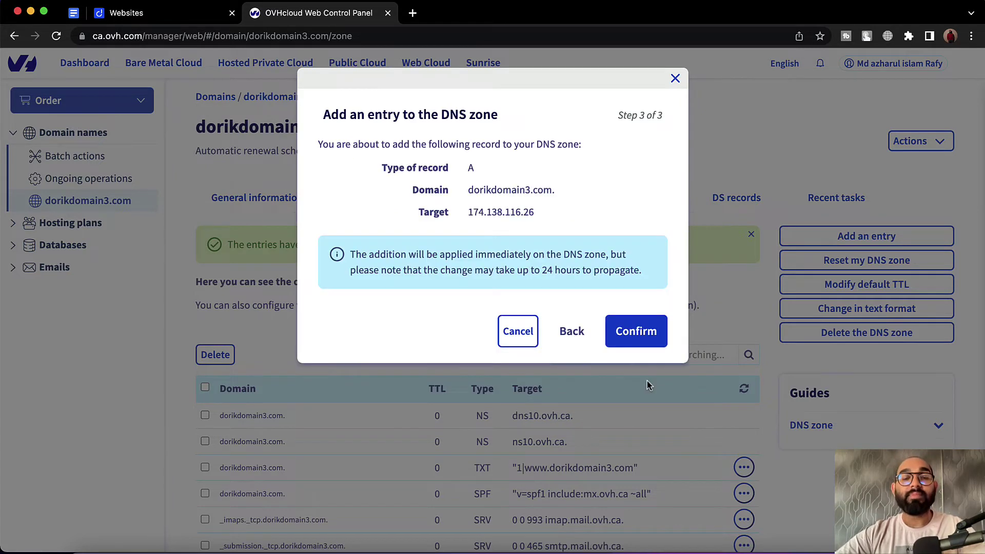
{"action": "left_click", "coordinate": [636, 338]}
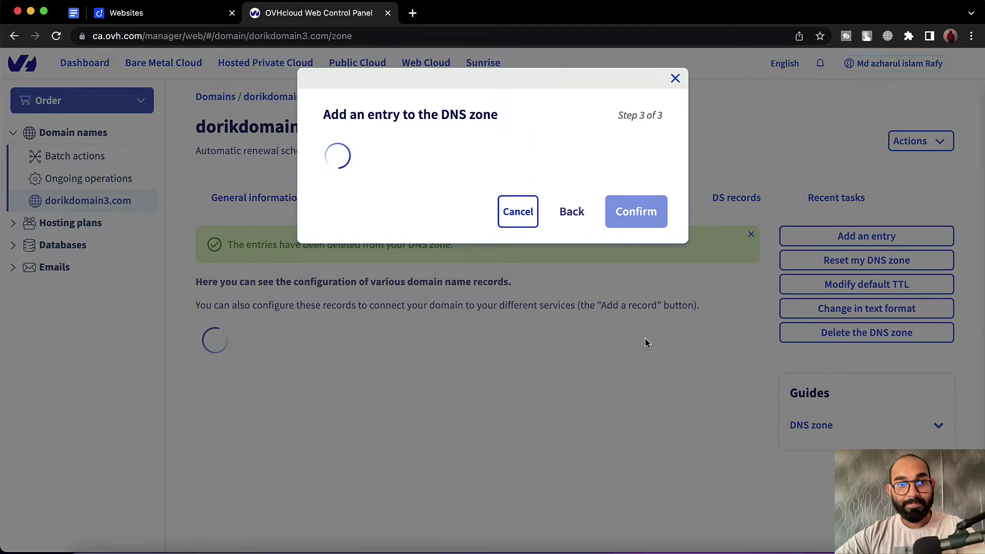
{"action": "scroll", "coordinate": [645, 340], "scroll_direction": "down", "scroll_amount": 5}
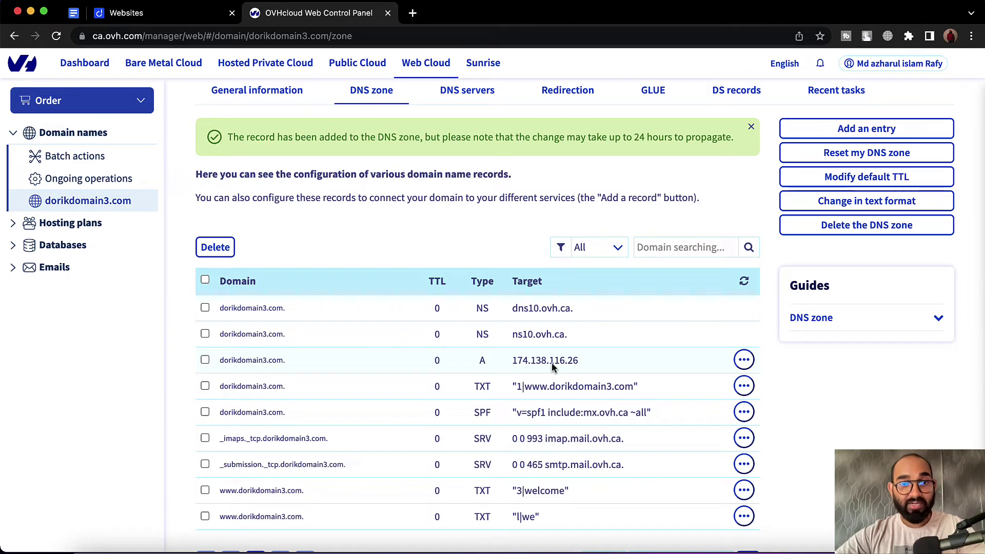
{"action": "scroll", "coordinate": [552, 365], "scroll_direction": "down", "scroll_amount": 1}
{"action": "scroll", "coordinate": [552, 364], "scroll_direction": "up", "scroll_amount": 2}
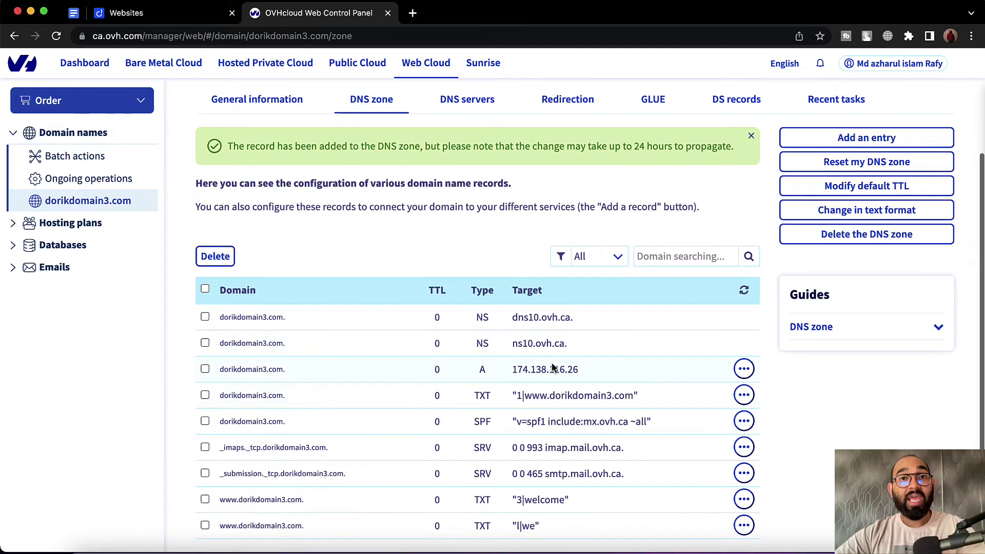
{"action": "scroll", "coordinate": [475, 276], "scroll_direction": "up", "scroll_amount": 3}
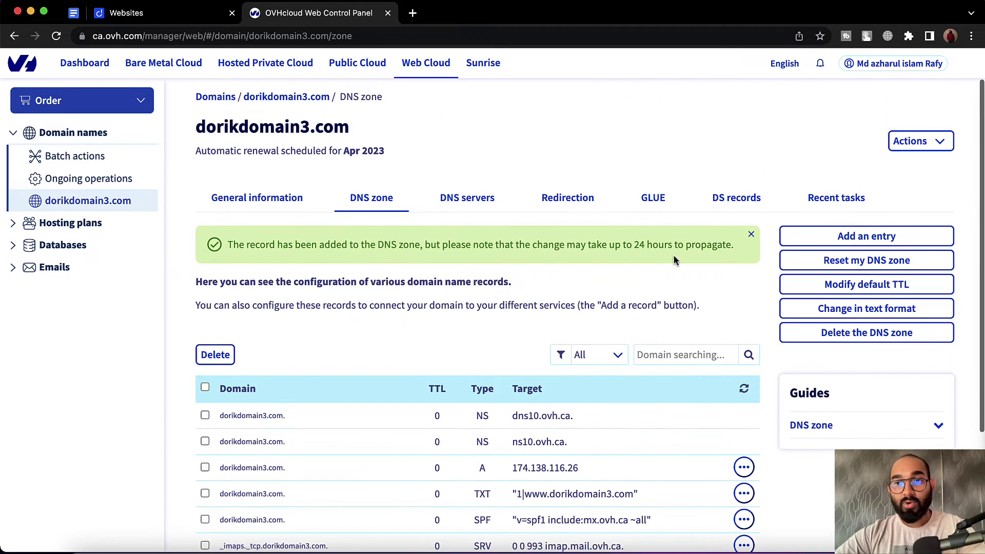
Start a CNAME entry and look up the www host value in Dorik's settings.
{"action": "left_click", "coordinate": [824, 238]}
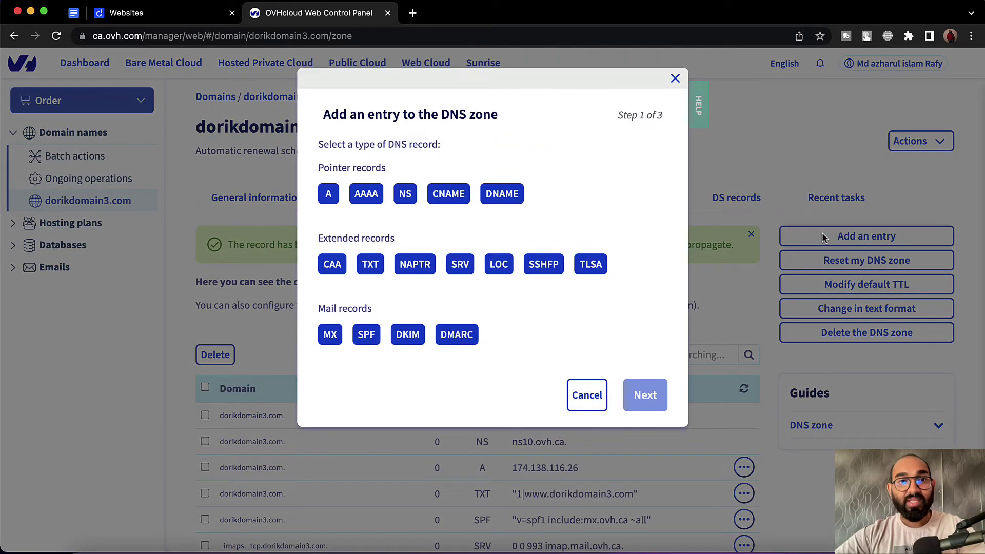
{"action": "left_click", "coordinate": [448, 194]}
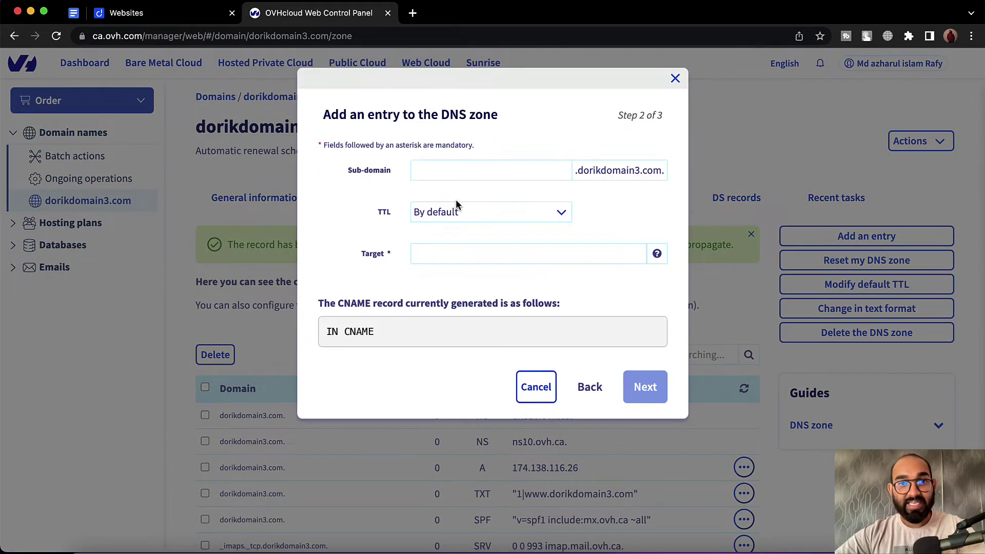
{"action": "left_click", "coordinate": [415, 169]}
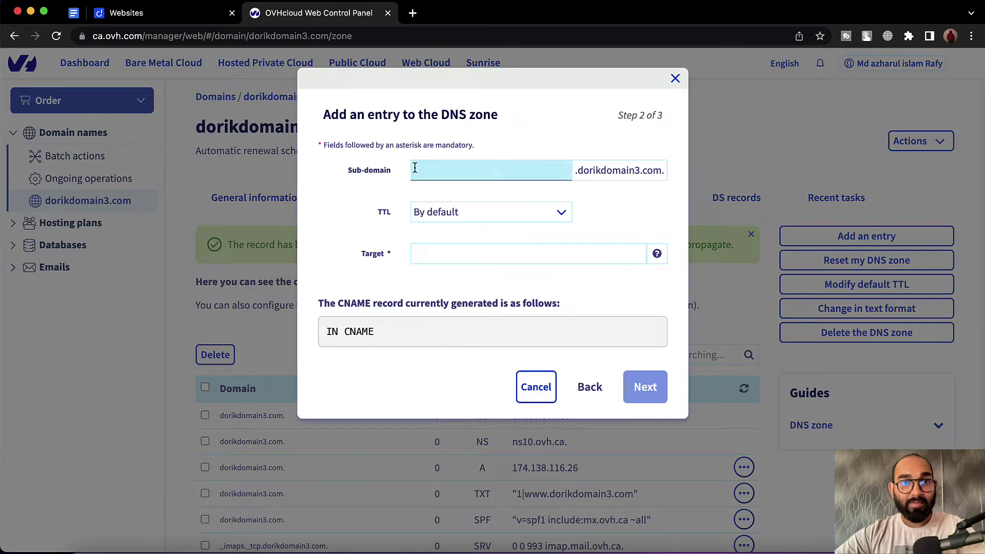
{"action": "left_click", "coordinate": [218, 15]}
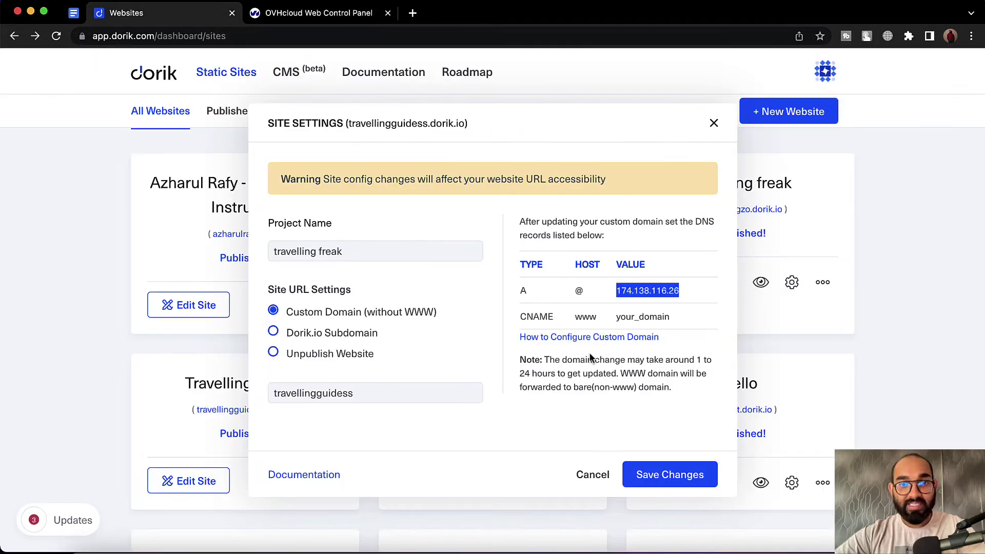
{"action": "double_click", "coordinate": [585, 318]}
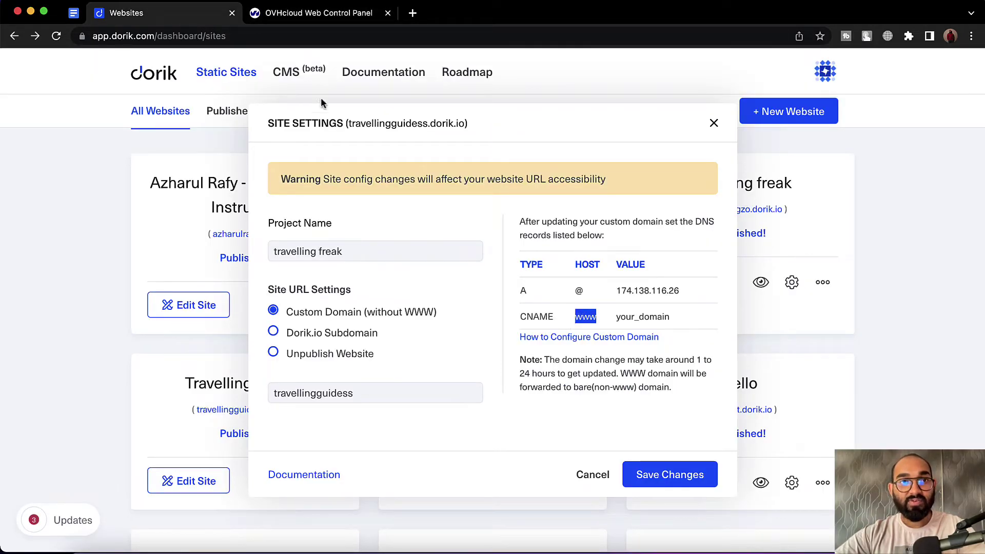
{"action": "left_click", "coordinate": [318, 14]}
{"action": "left_click", "coordinate": [447, 162]}
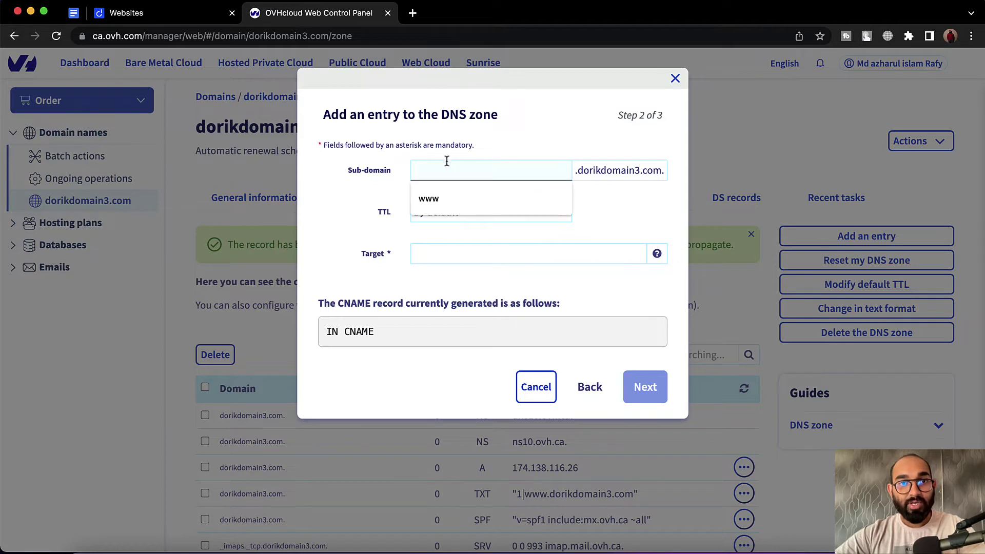
Enter sub-domain www and target dorikdomain3.com, then proceed to review.
{"action": "type", "text": "w"}
{"action": "type", "text": "ww"}
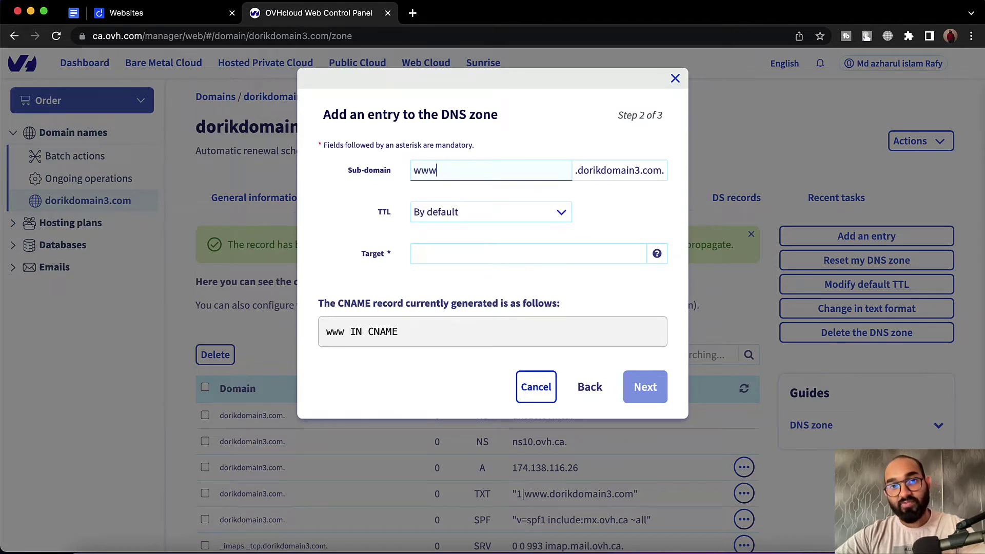
{"action": "left_click", "coordinate": [450, 251]}
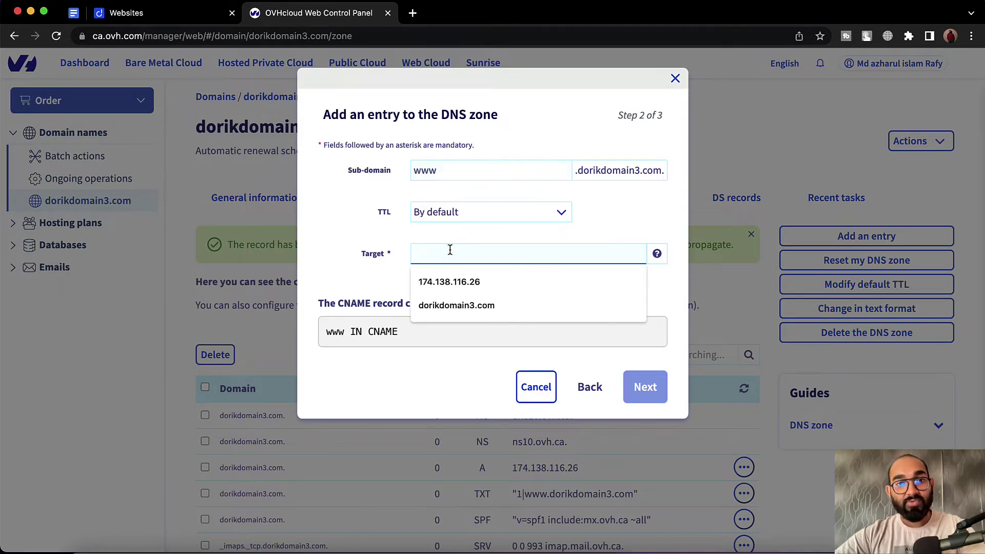
{"action": "left_click", "coordinate": [405, 241]}
{"action": "left_click", "coordinate": [433, 254]}
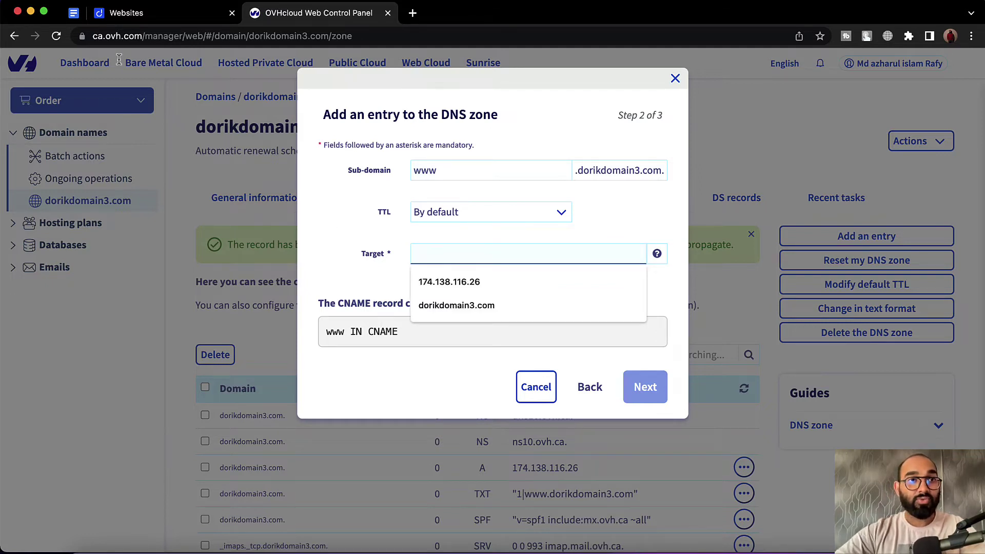
{"action": "type", "text": "dori"}
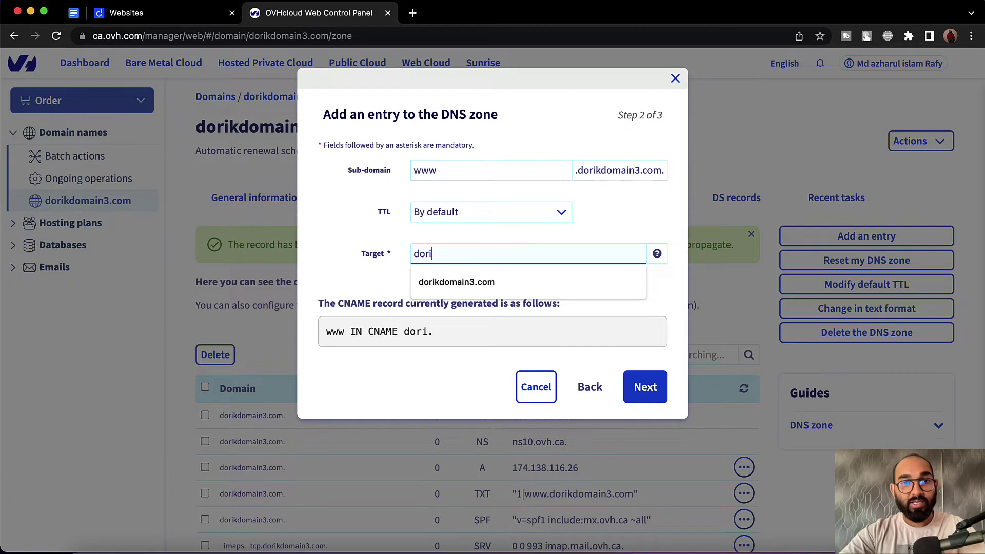
{"action": "type", "text": "kdomain3"}
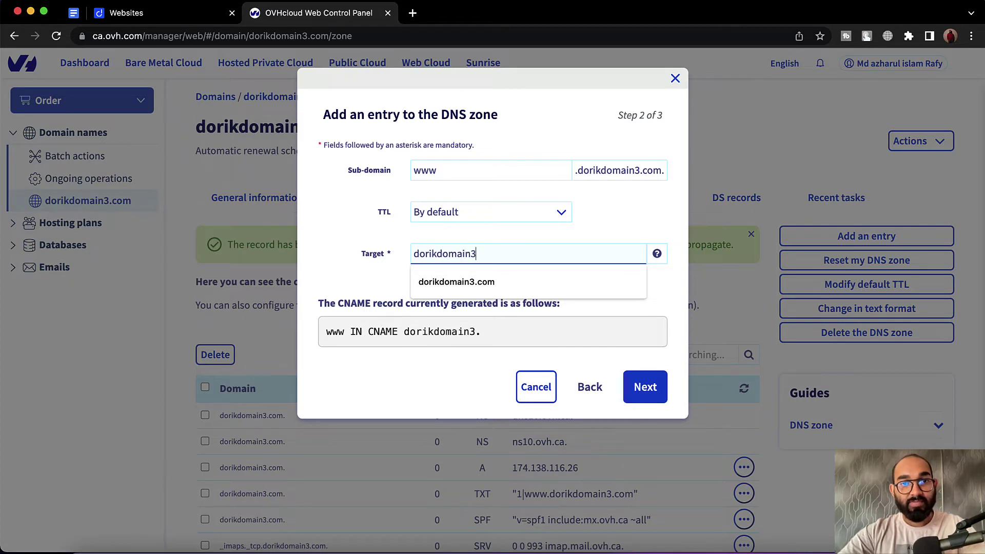
{"action": "type", "text": ".com"}
{"action": "left_click", "coordinate": [450, 282]}
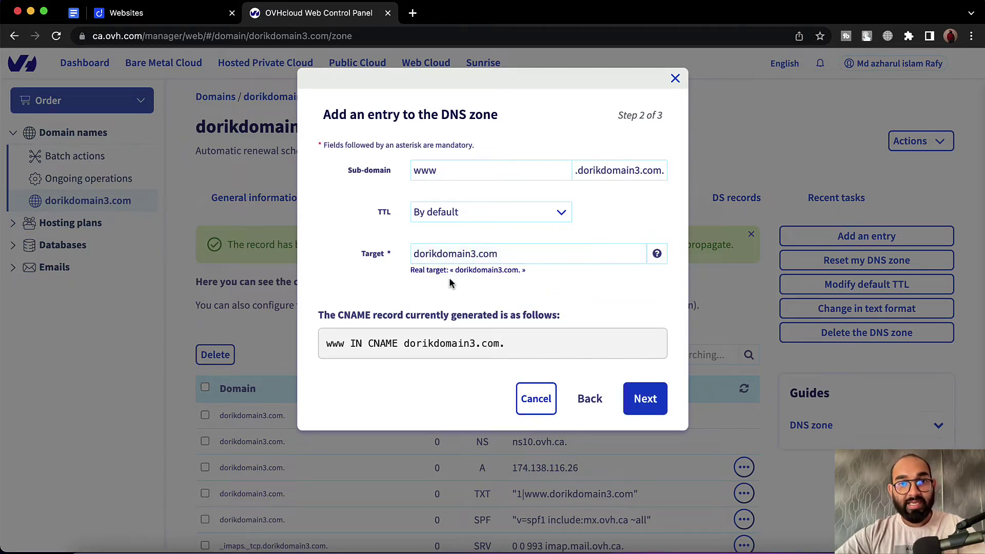
{"action": "left_click", "coordinate": [654, 398]}
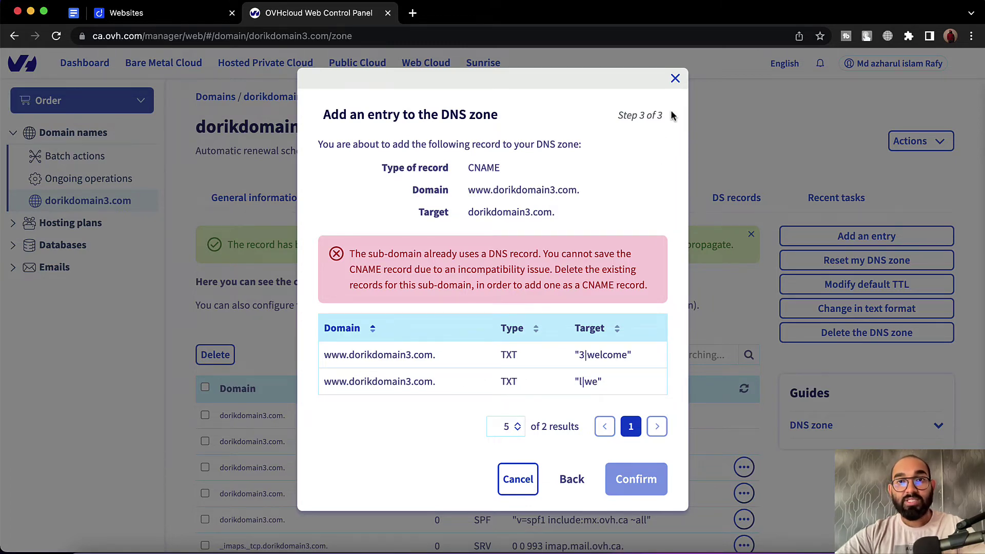
Close the CNAME dialog blocked by the www TXT records and return to the records list.
{"action": "left_click", "coordinate": [676, 80]}
{"action": "scroll", "coordinate": [641, 282], "scroll_direction": "down", "scroll_amount": 3}
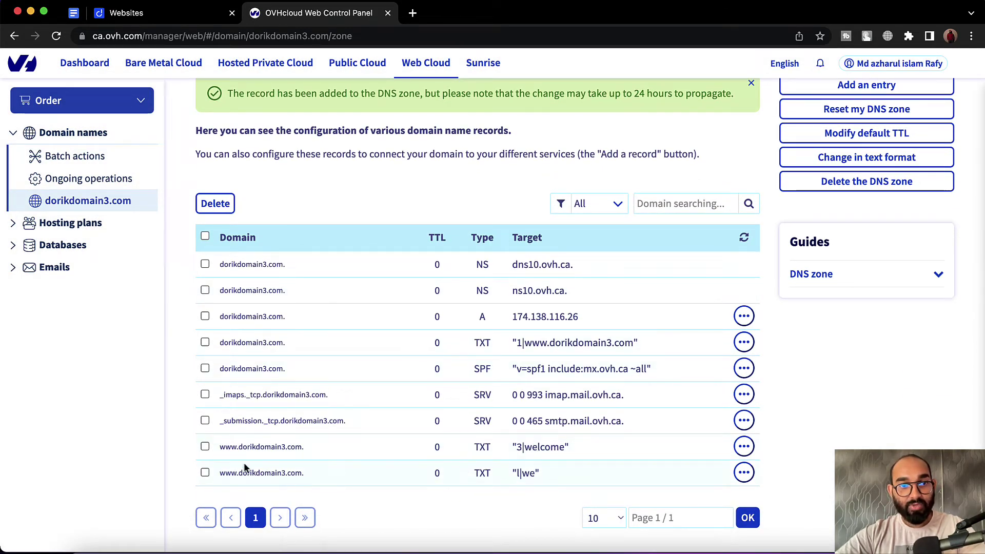
Delete the two www TXT records, 3|welcome and 1|we.
{"action": "left_click", "coordinate": [205, 447]}
{"action": "left_click", "coordinate": [205, 473]}
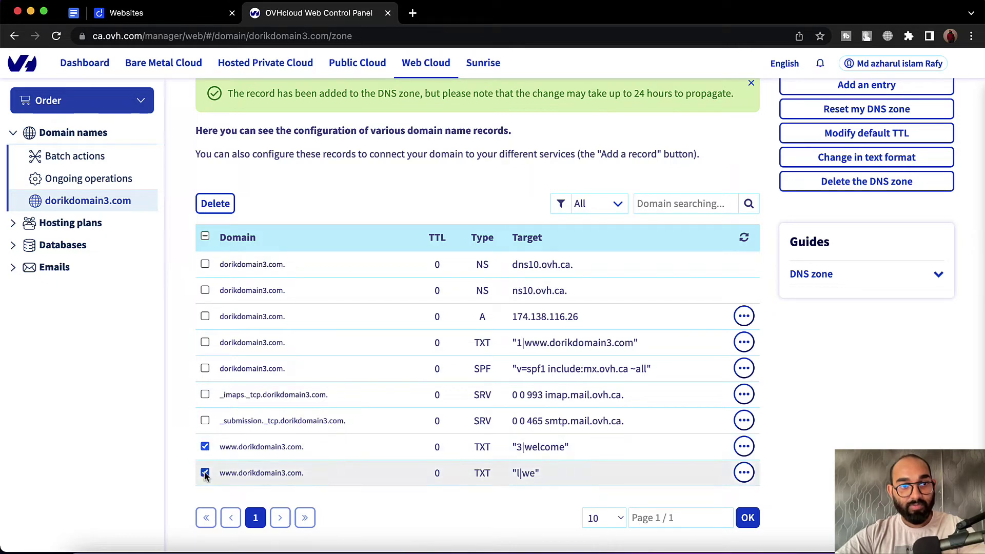
{"action": "left_click", "coordinate": [215, 205]}
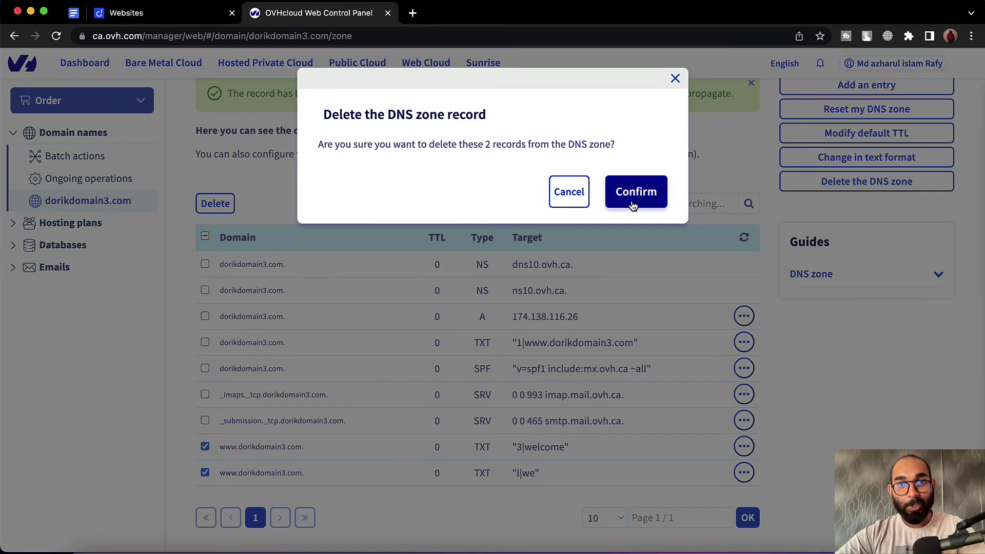
{"action": "left_click", "coordinate": [636, 200]}
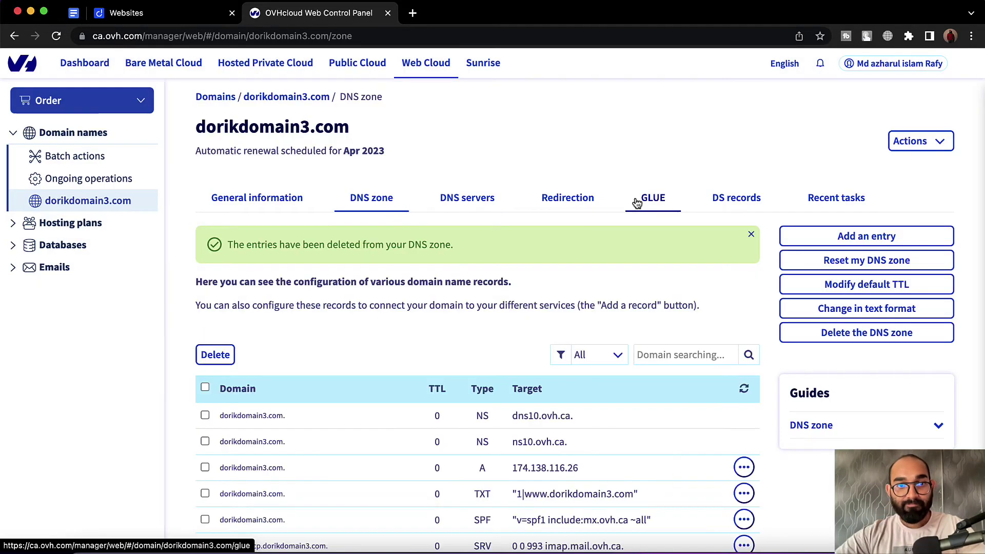
{"action": "scroll", "coordinate": [636, 203], "scroll_direction": "down", "scroll_amount": 3}
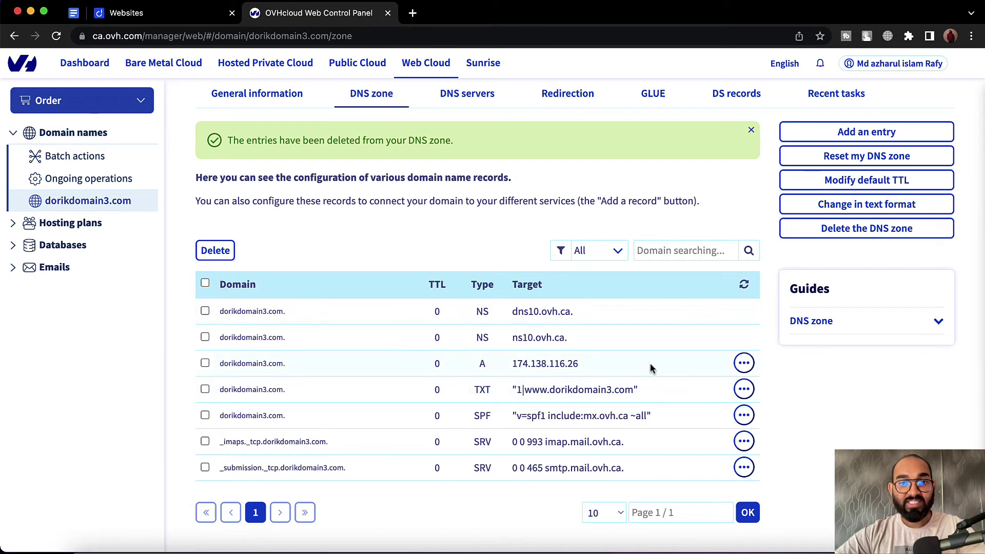
{"action": "scroll", "coordinate": [666, 335], "scroll_direction": "up", "scroll_amount": 2}
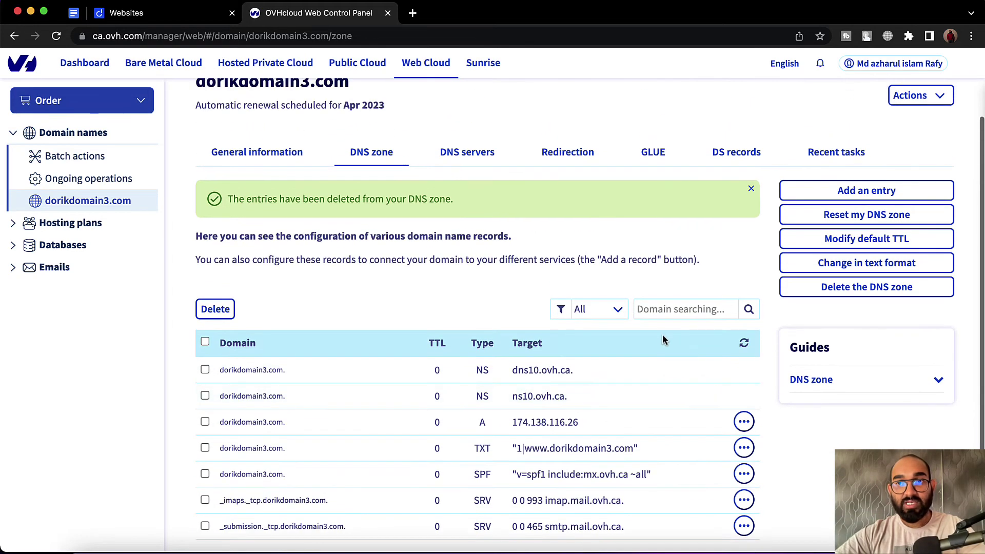
Create a CNAME with sub-domain www and target dorikdomain3.com, and confirm it.
{"action": "left_click", "coordinate": [842, 192]}
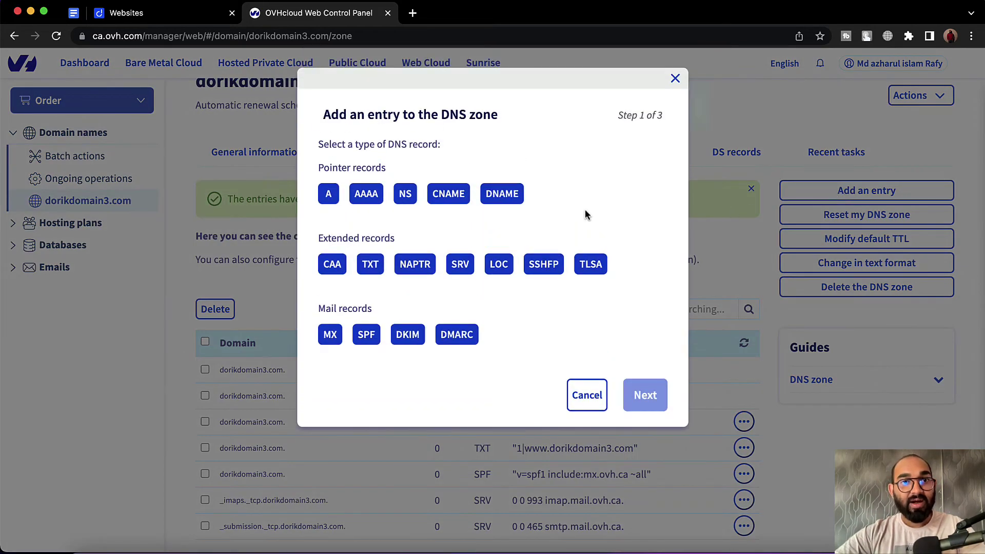
{"action": "left_click", "coordinate": [447, 202]}
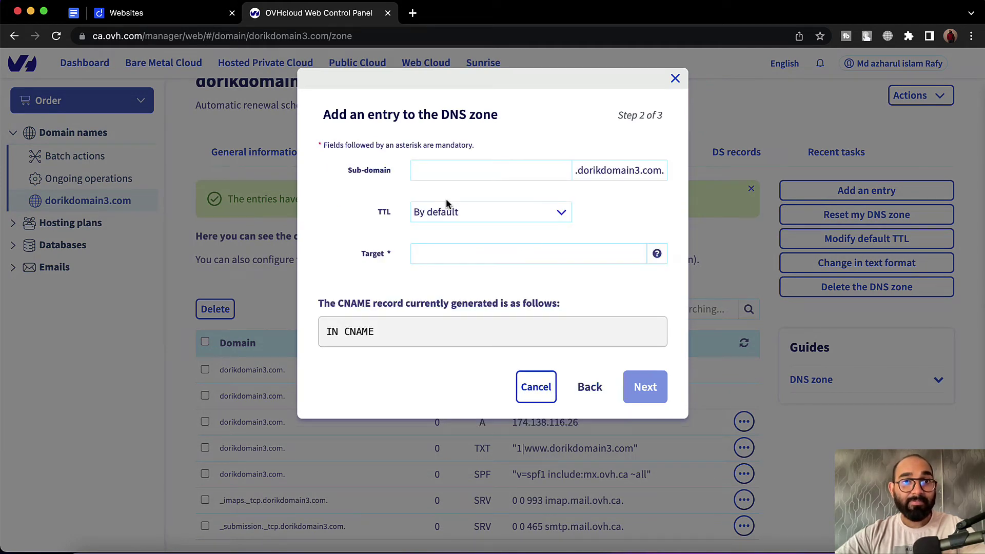
{"action": "left_click", "coordinate": [418, 171]}
{"action": "type", "text": "w"}
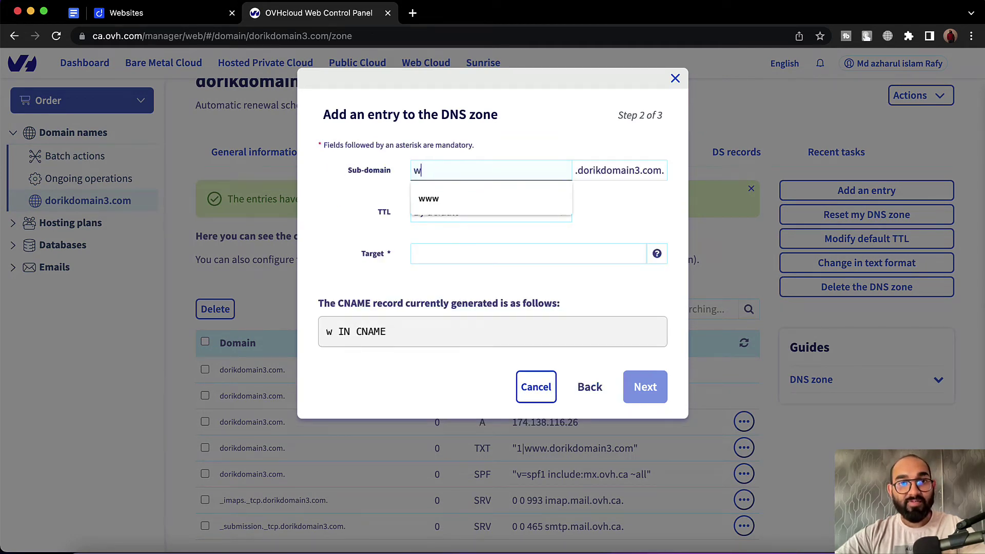
{"action": "type", "text": "ww"}
{"action": "left_click", "coordinate": [464, 257]}
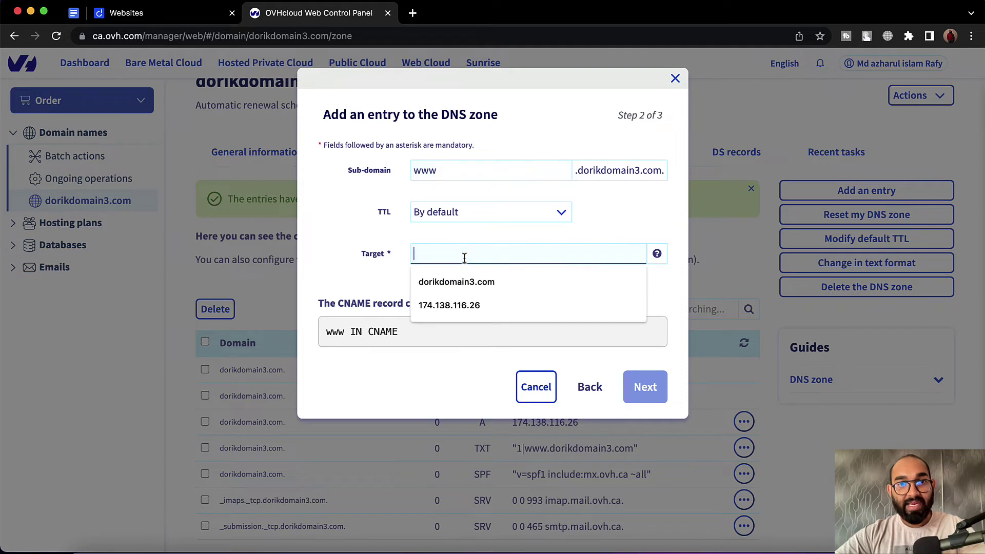
{"action": "type", "text": "dorikdomain3.com"}
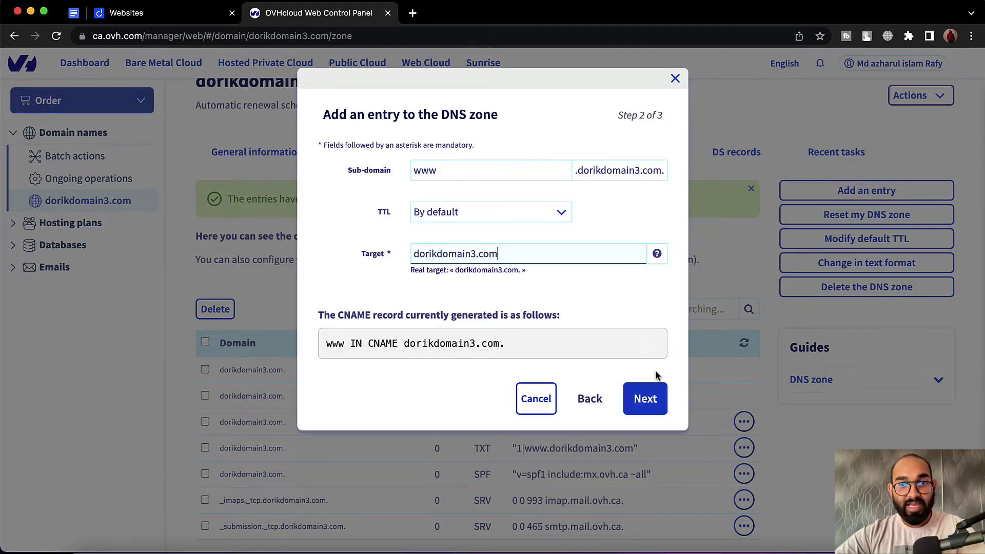
{"action": "left_click", "coordinate": [648, 395]}
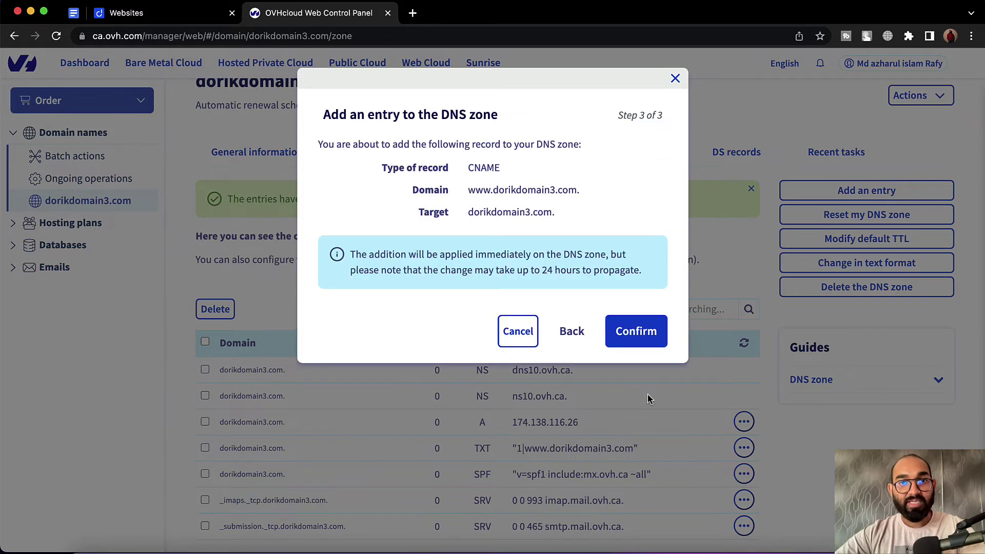
{"action": "left_click", "coordinate": [654, 336]}
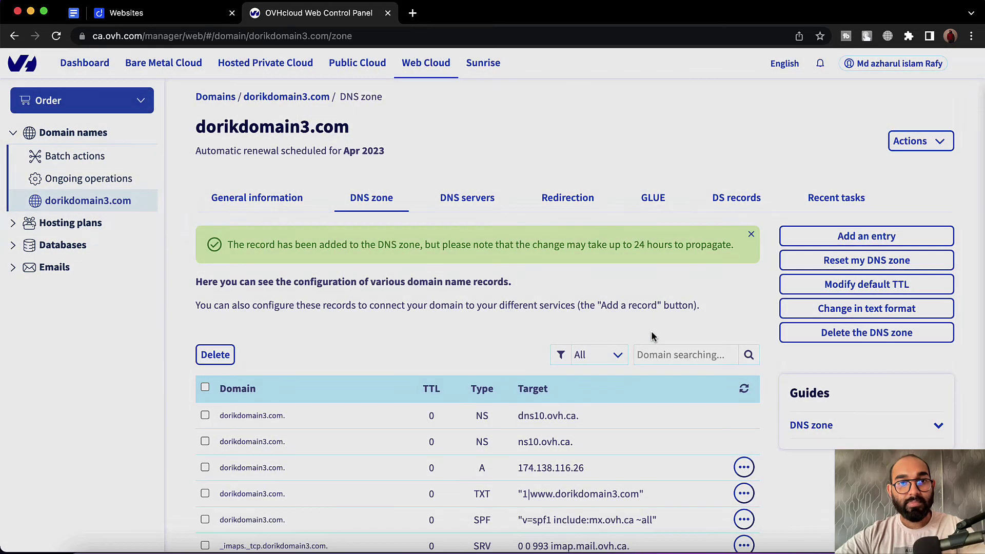
Verify the www CNAME row, copy dorikdomain3.com from the title, and go back to Dorik.
{"action": "scroll", "coordinate": [651, 336], "scroll_direction": "down", "scroll_amount": 3}
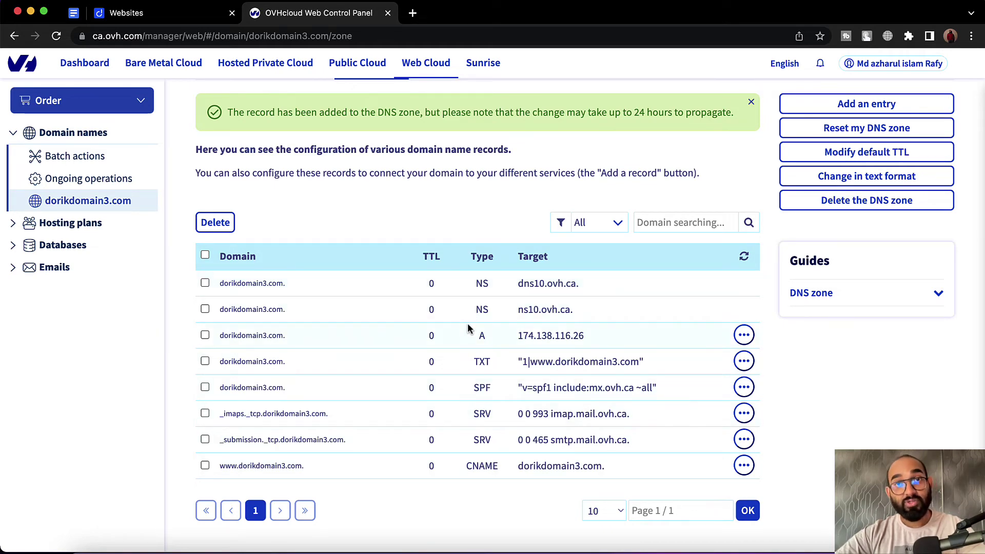
{"action": "scroll", "coordinate": [436, 233], "scroll_direction": "up", "scroll_amount": 3}
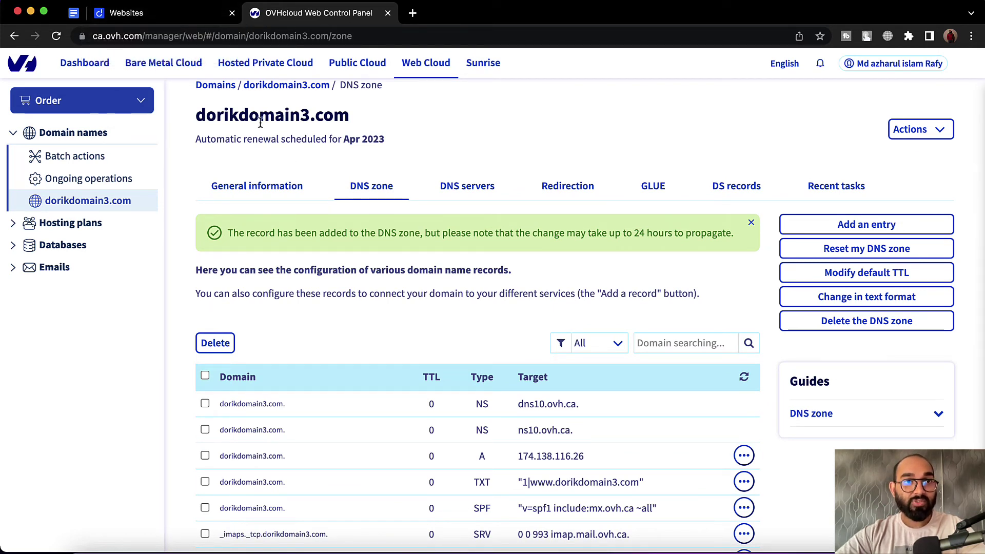
{"action": "left_click_drag", "start_coordinate": [197, 115], "coordinate": [322, 107]}
{"action": "right_click", "coordinate": [323, 107]}
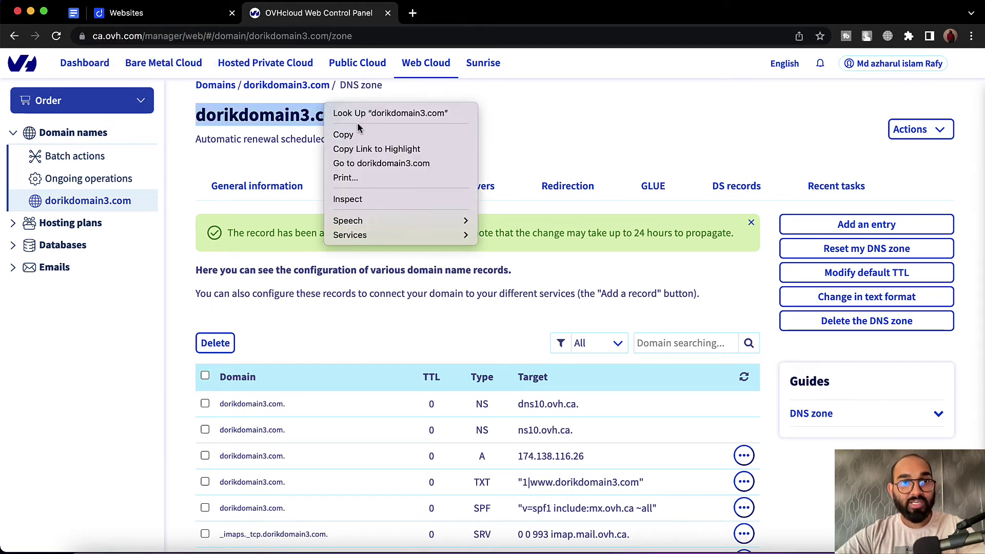
{"action": "left_click", "coordinate": [363, 134]}
{"action": "left_click", "coordinate": [199, 25]}
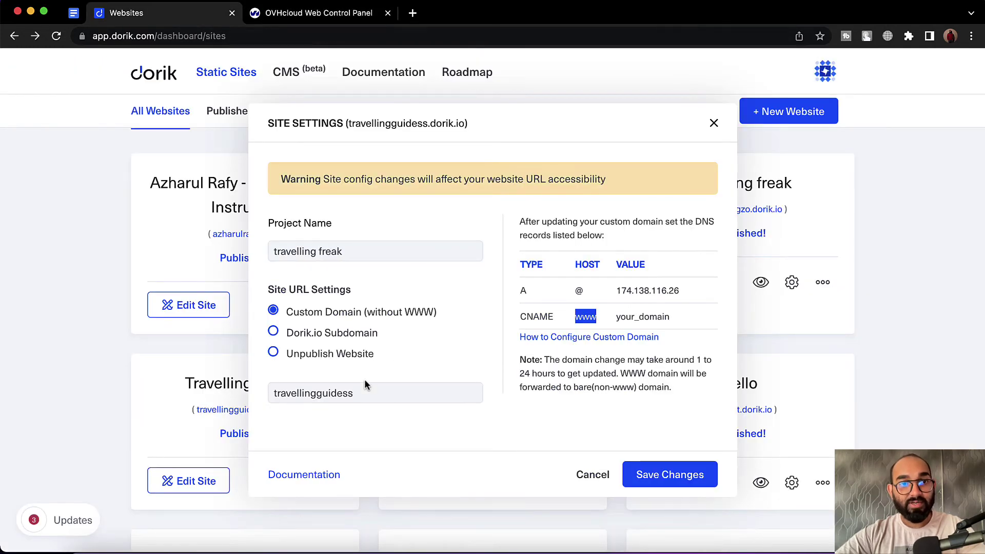
Replace the travellingguidess subdomain with dorikdomain3.com, save the changes, and close Site Settings.
{"action": "left_click", "coordinate": [398, 390]}
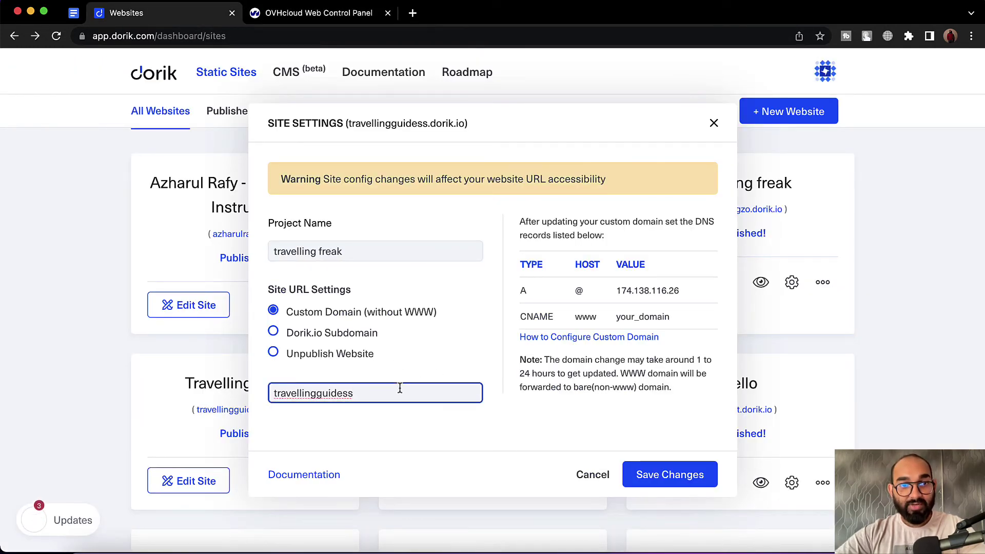
{"action": "left_click_drag", "start_coordinate": [353, 393], "coordinate": [276, 393]}
{"action": "key", "text": "BackSpace"}
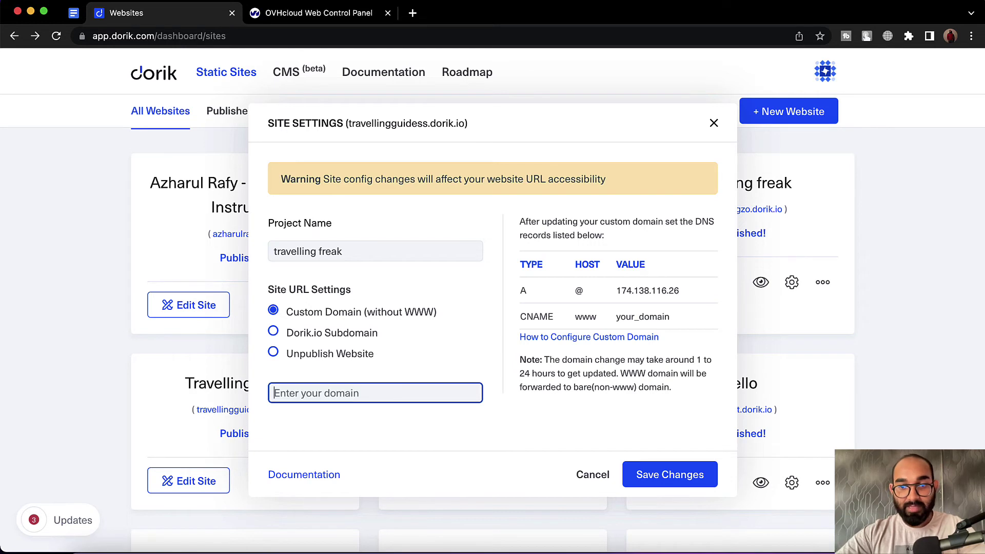
{"action": "key", "text": "super+v"}
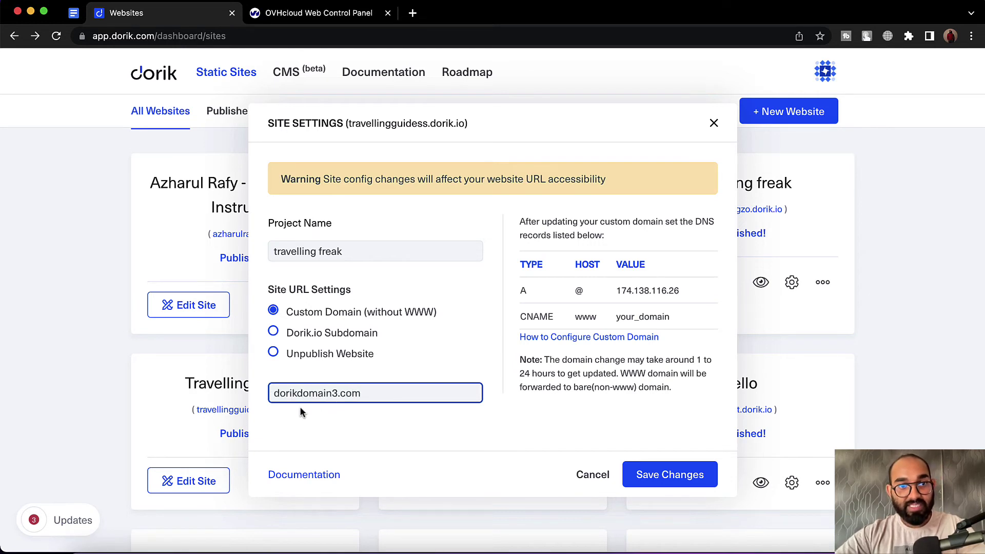
{"action": "left_click", "coordinate": [365, 411]}
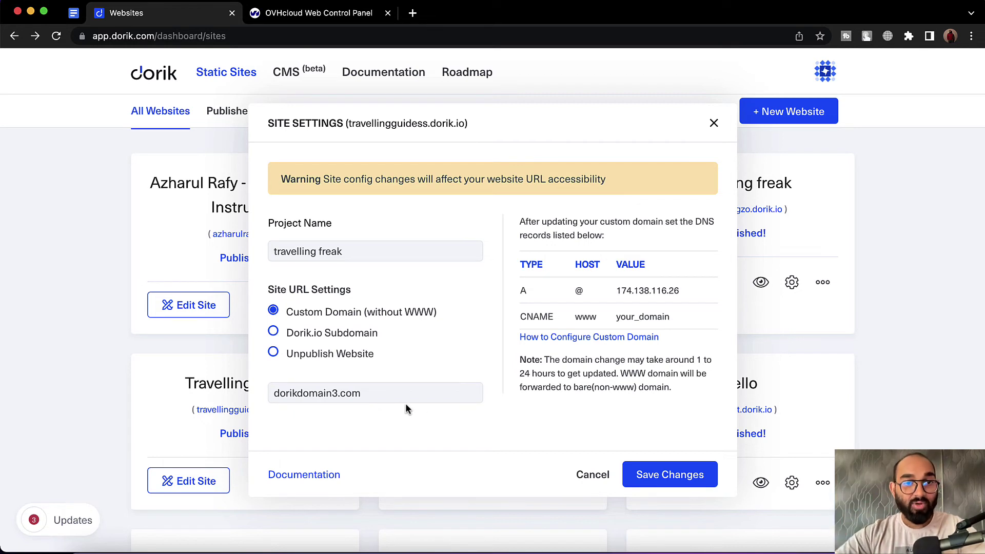
{"action": "left_click", "coordinate": [672, 477]}
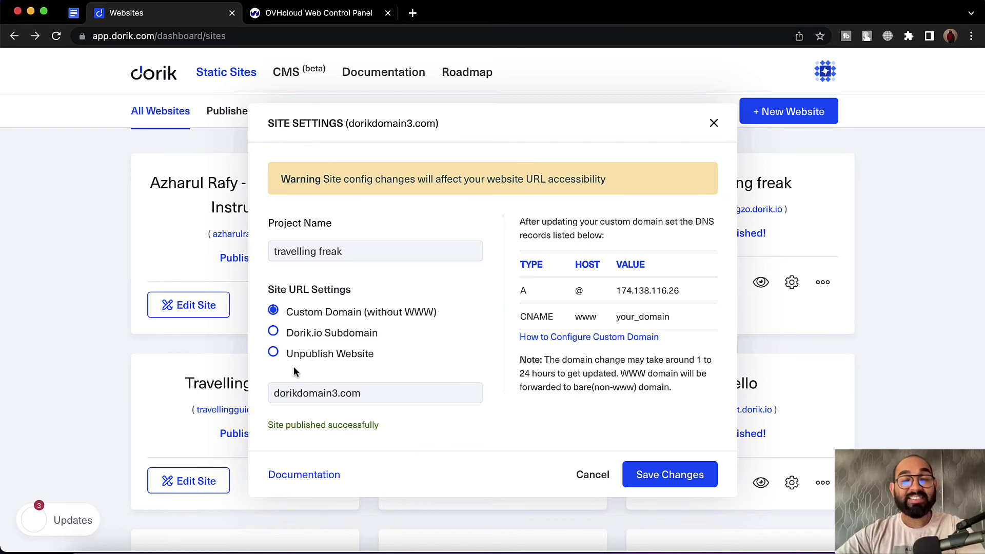
{"action": "left_click", "coordinate": [714, 125]}
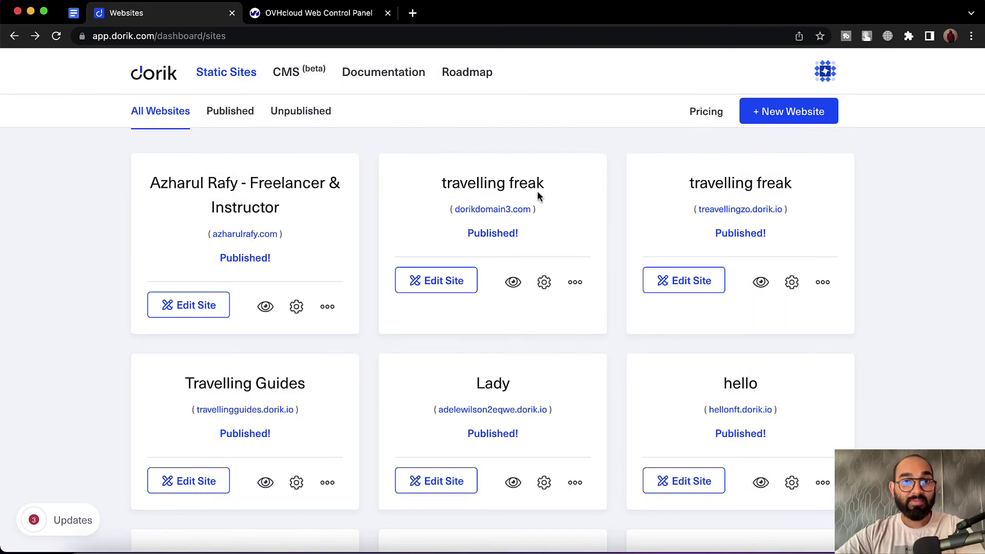
Open the dorikdomain3.com link and check the live 'Live Life Without Limit' homepage and its address.
{"action": "left_click", "coordinate": [500, 211]}
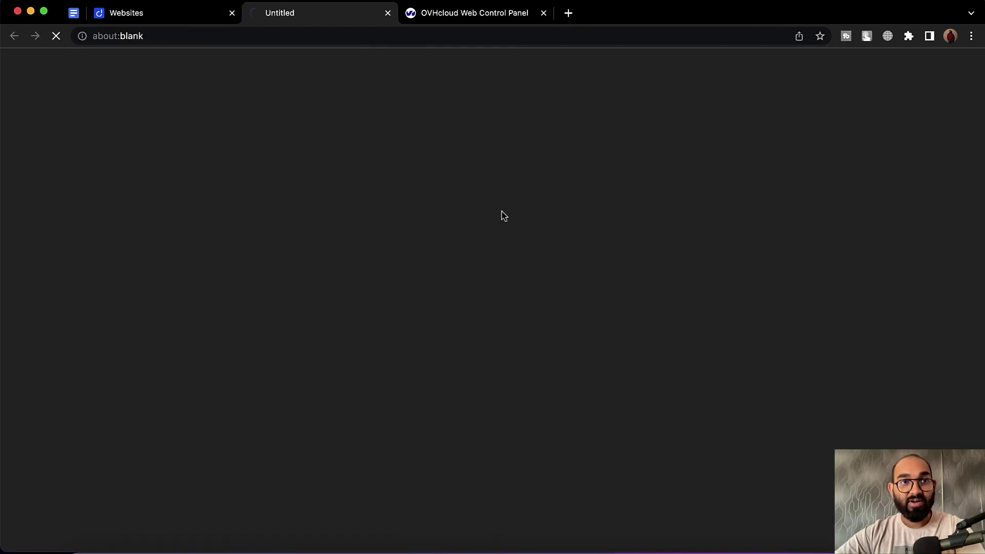
{"action": "scroll", "coordinate": [620, 210], "scroll_direction": "down", "scroll_amount": 6}
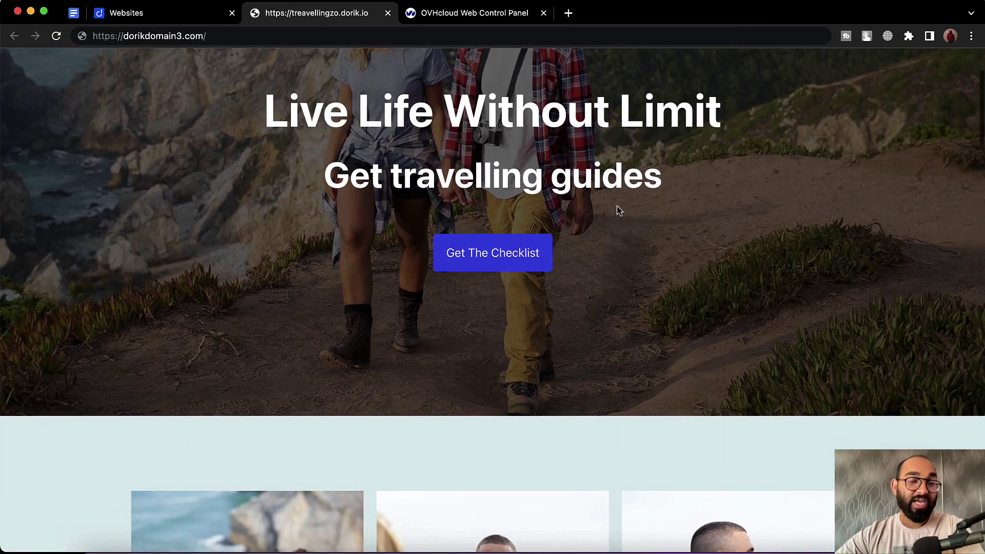
{"action": "scroll", "coordinate": [617, 207], "scroll_direction": "down", "scroll_amount": 15}
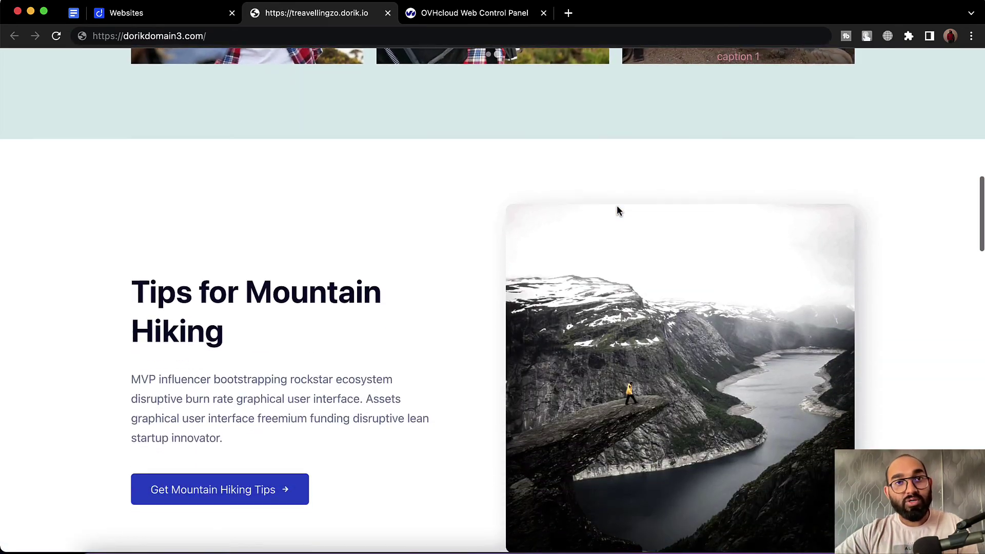
{"action": "scroll", "coordinate": [617, 204], "scroll_direction": "down", "scroll_amount": 8}
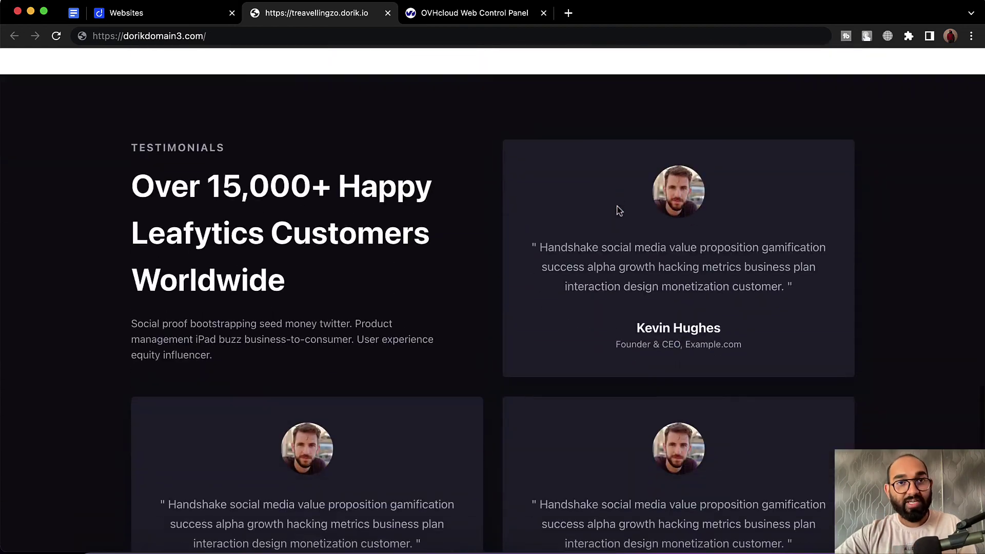
{"action": "scroll", "coordinate": [616, 221], "scroll_direction": "up", "scroll_amount": 20}
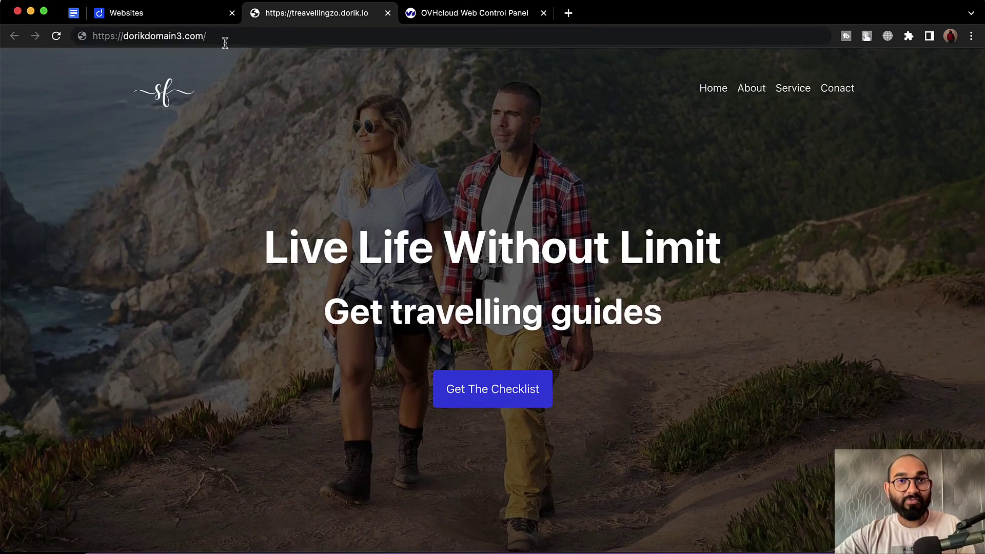
{"action": "left_click", "coordinate": [211, 37]}
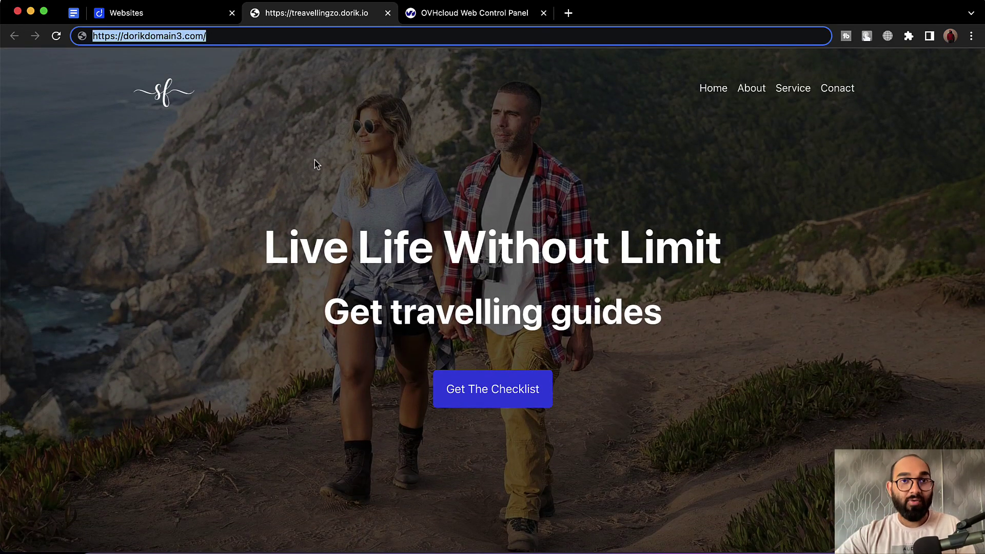
{"action": "left_click", "coordinate": [384, 163]}
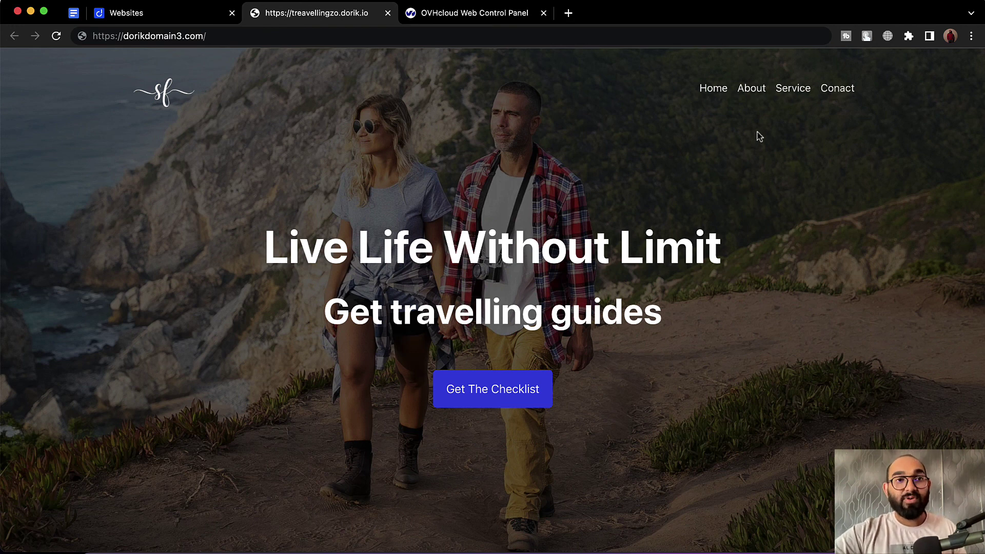